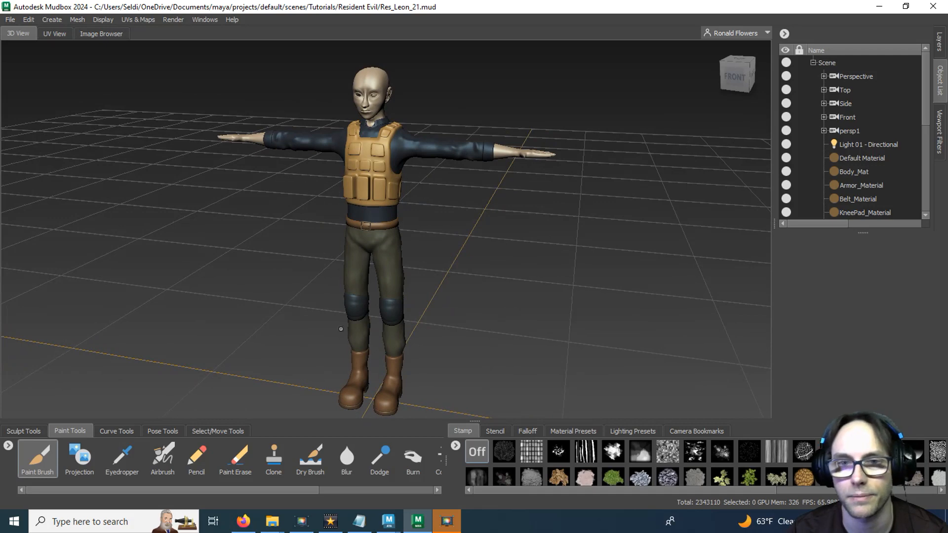
Open the Export All Paint Layers settings and review the layers listed under the belt, knee pad, body and armor materials
mouse_move(468, 274)
alt+mouse_down()
mouse_move(429, 266)
mouse_move(481, 262)
mouse_move(452, 279)
alt+mouse_up()
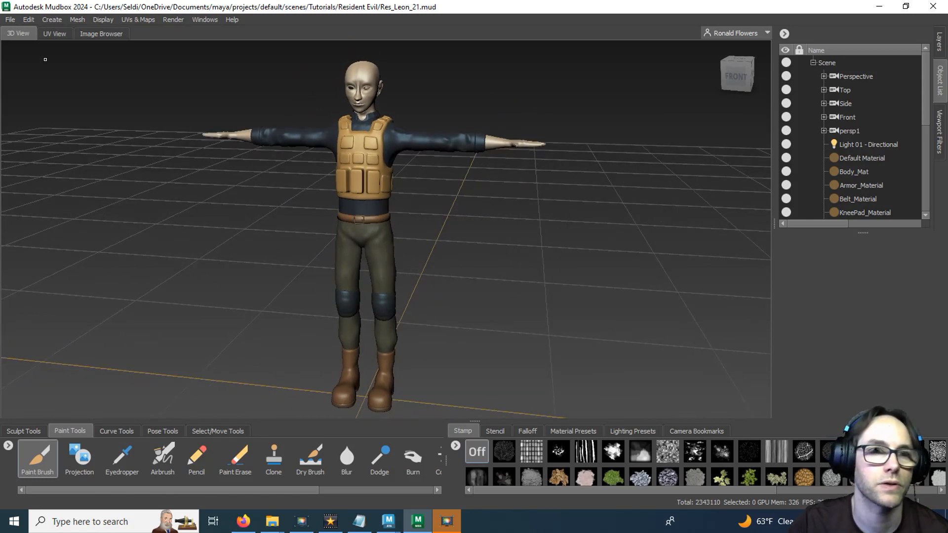
click(11, 20)
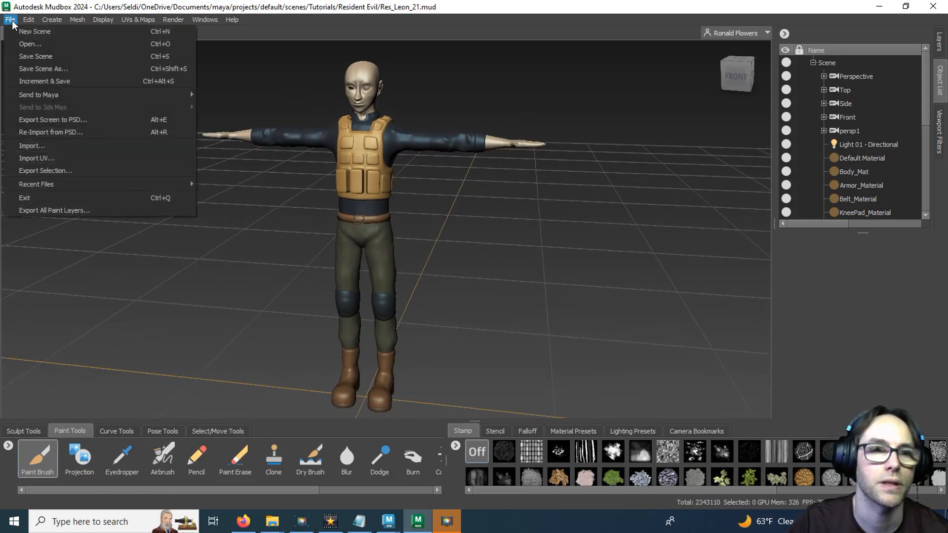
click(92, 211)
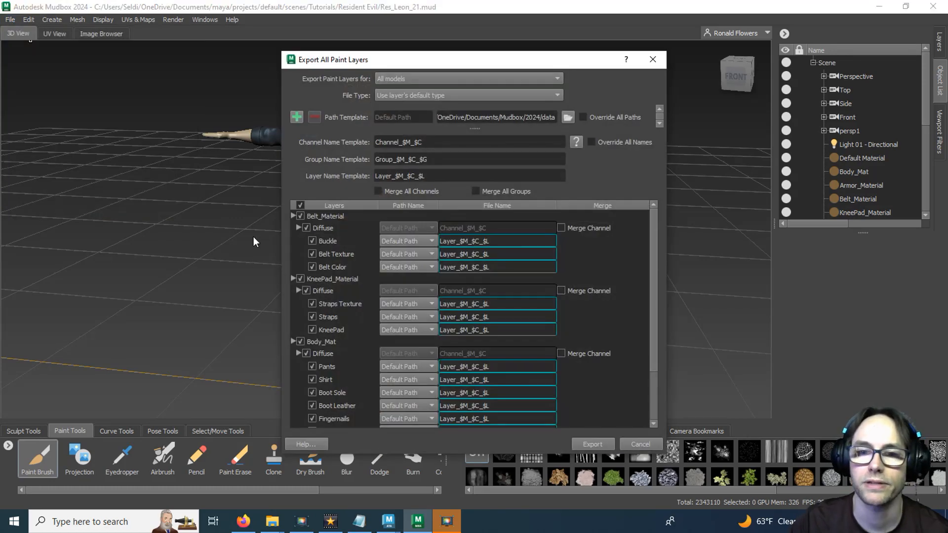
drag(384, 62, 357, 47)
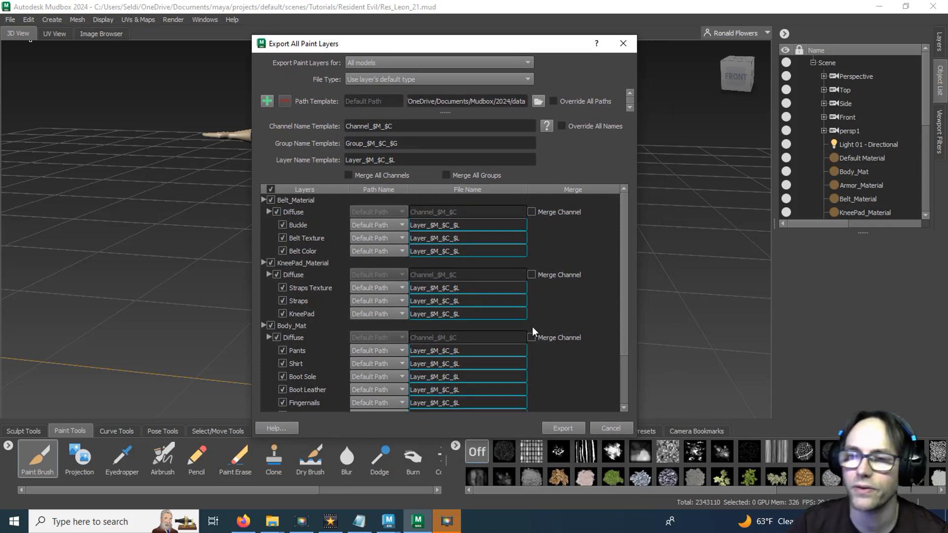
scroll(563, 319, down, 2)
scroll(563, 319, up, 2)
scroll(561, 318, down, 2)
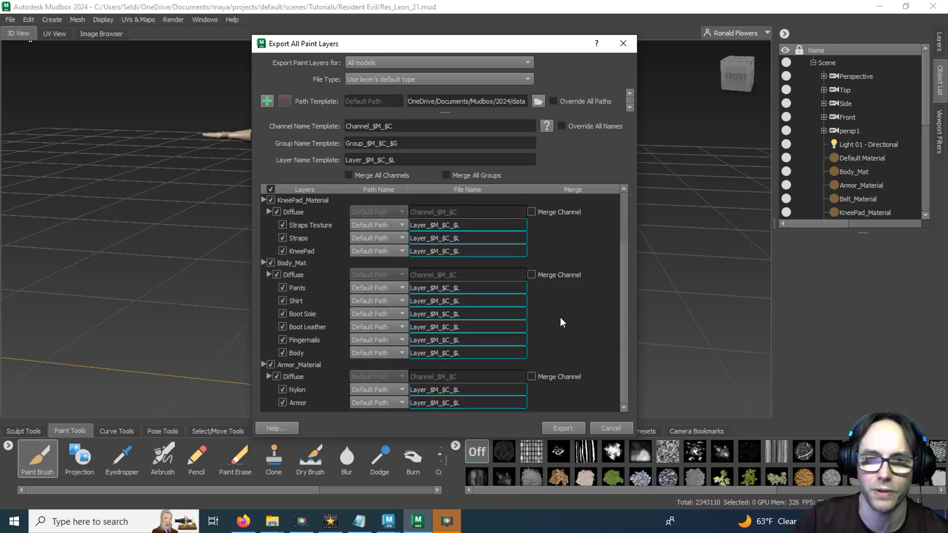
scroll(559, 317, up, 2)
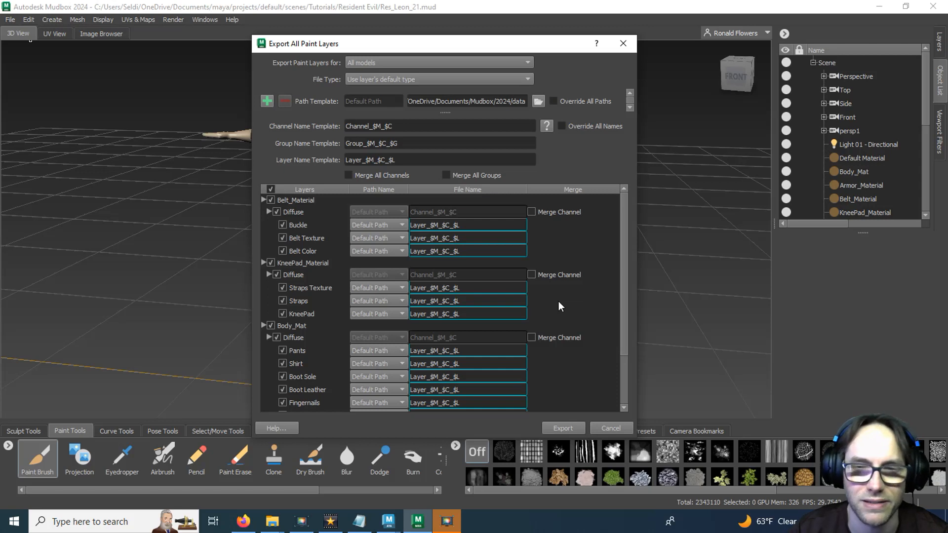
scroll(319, 332, down, 2)
scroll(318, 332, up, 2)
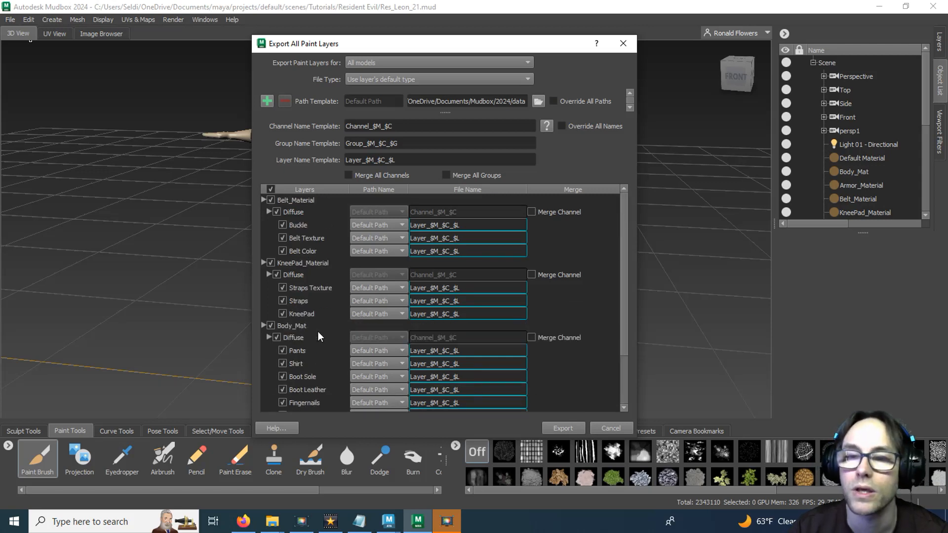
Examine the channel, group and layer name templates, the Buckle layer's path setting and the default export path
double_click(411, 127)
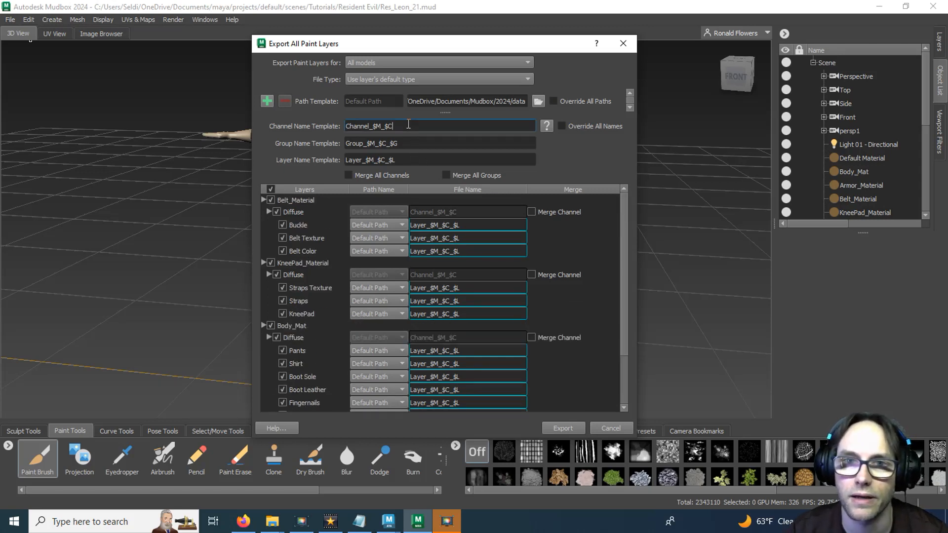
key(Tab)
double_click(414, 160)
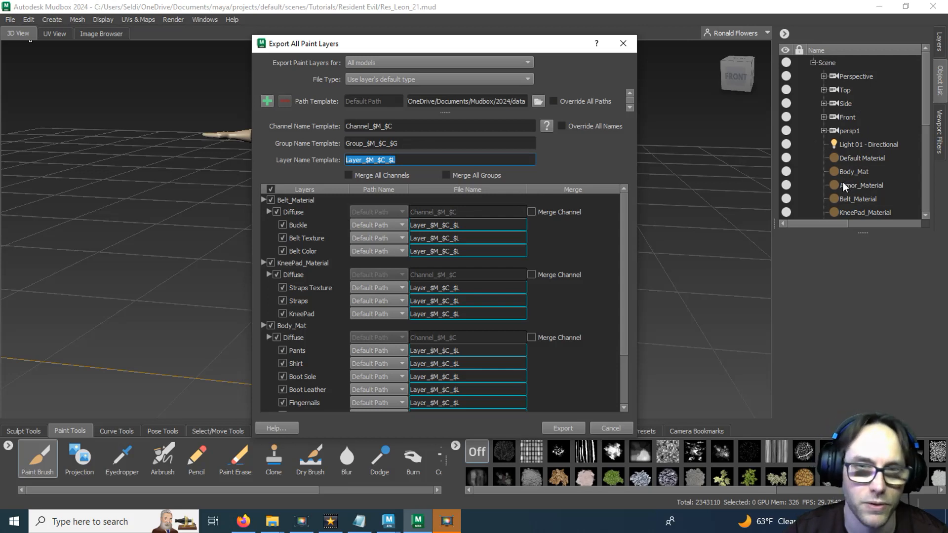
click(413, 129)
click(414, 143)
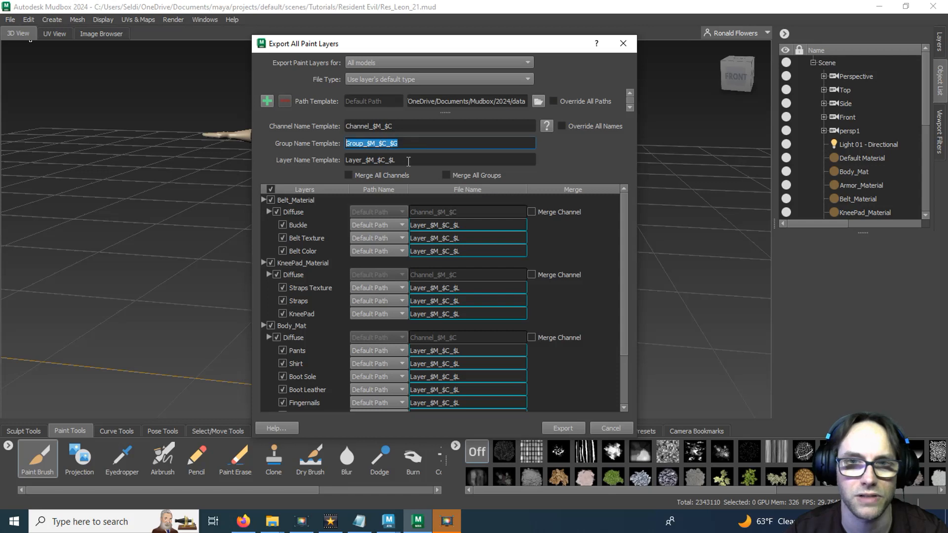
click(417, 160)
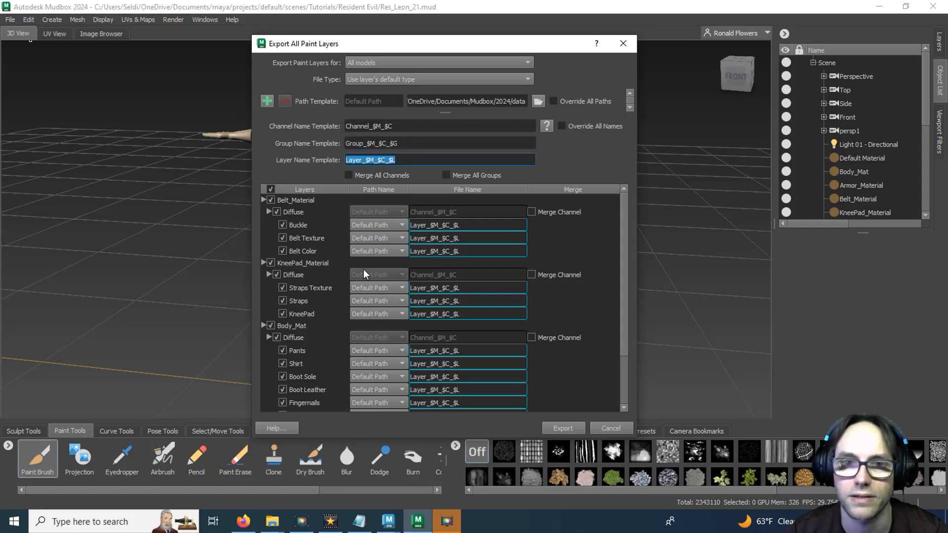
click(381, 226)
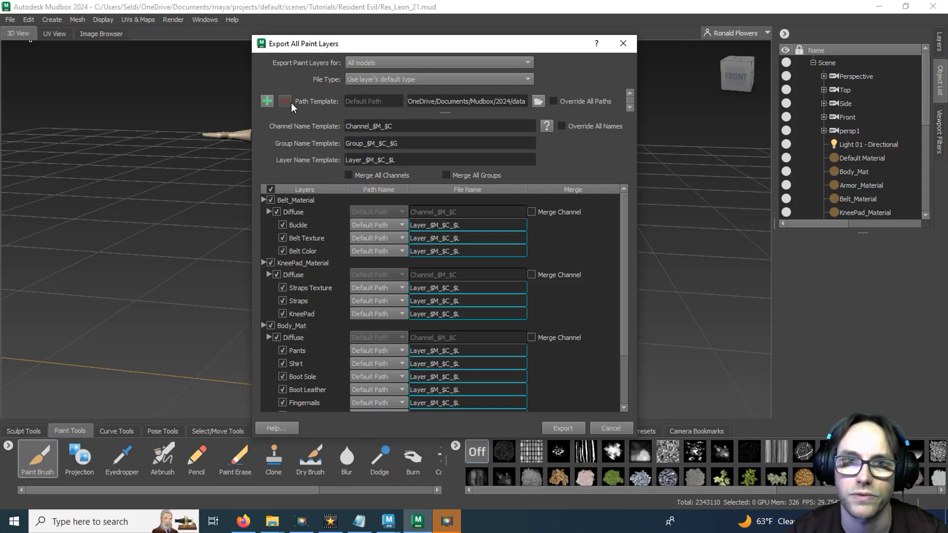
drag(430, 103, 570, 104)
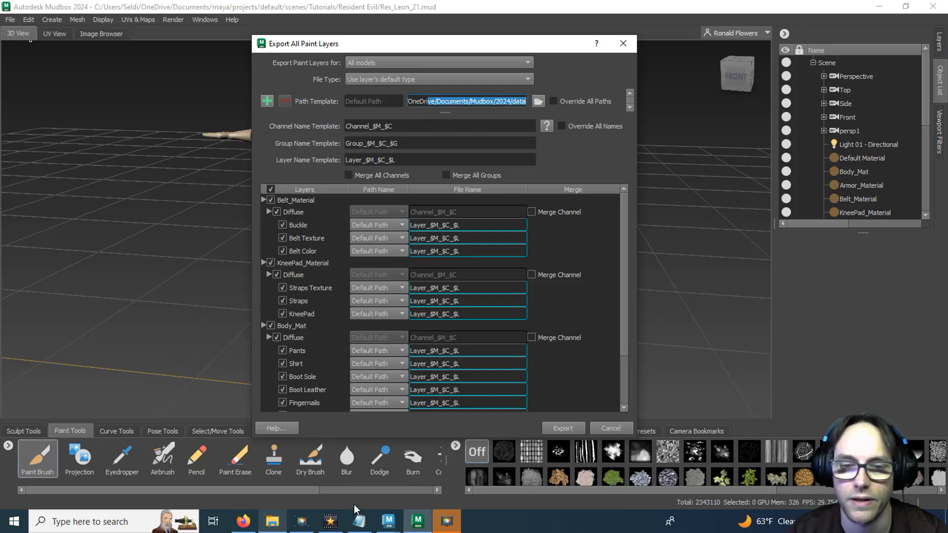
Switch to File Explorer and examine the existing Targa texture files in the Mudbox 2024 data folder
click(273, 521)
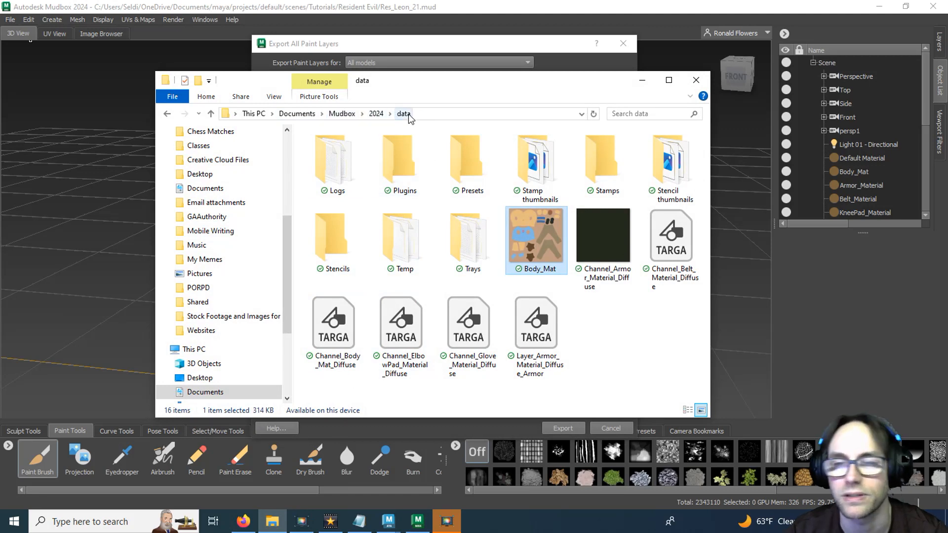
click(666, 247)
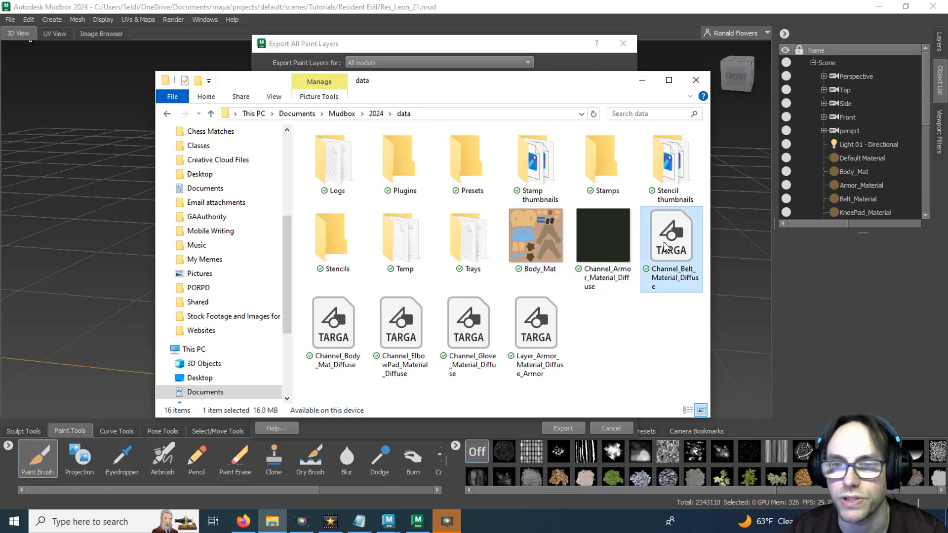
click(534, 337)
click(468, 333)
click(404, 328)
click(341, 330)
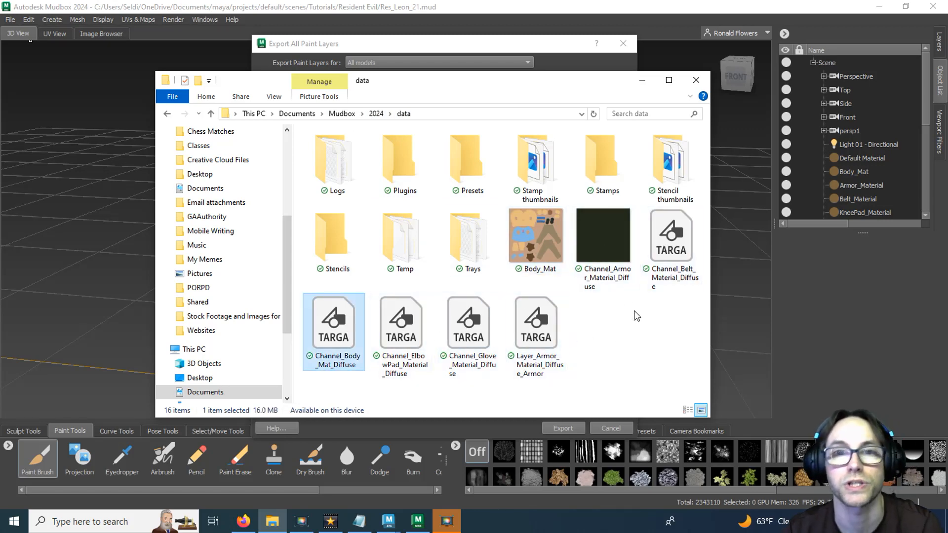
Return to Mudbox and set the paint layer export file type to Targa [8 bit, RGBA]
click(359, 46)
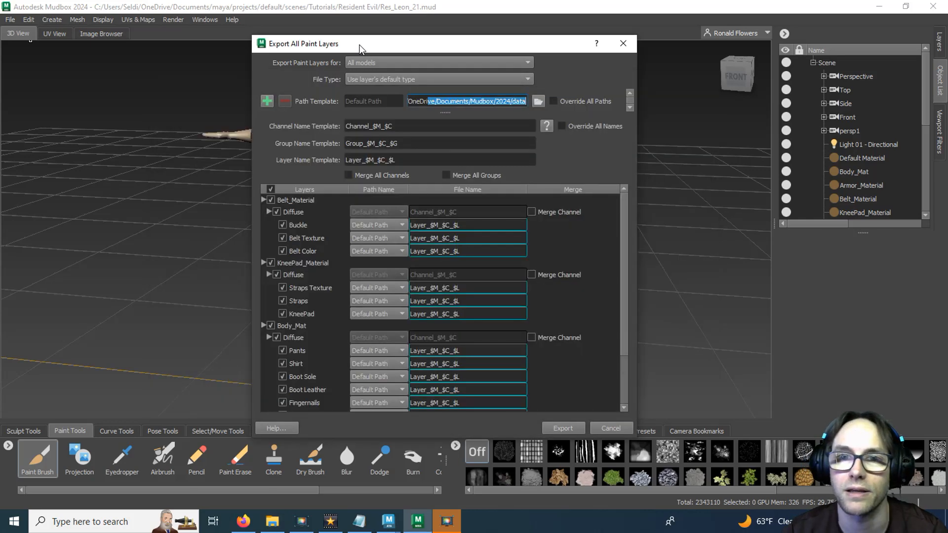
click(396, 77)
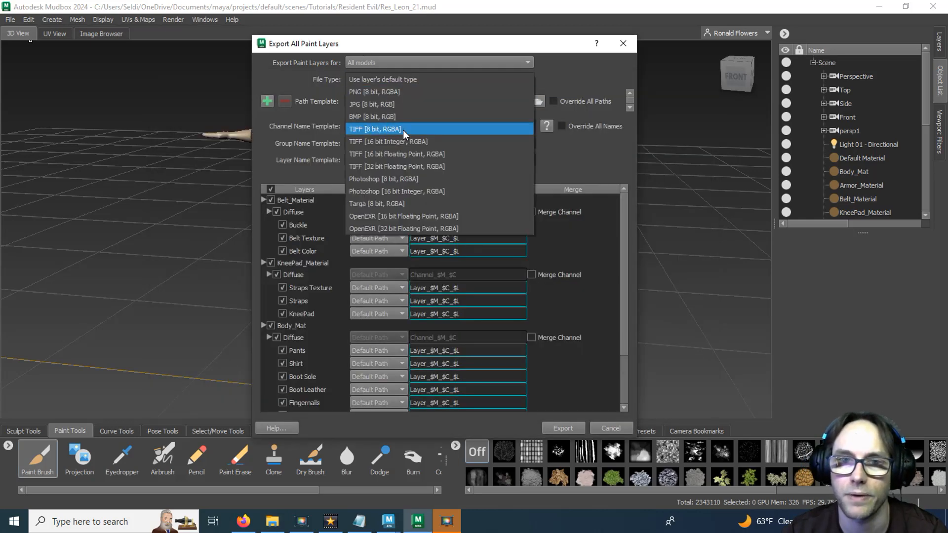
click(408, 206)
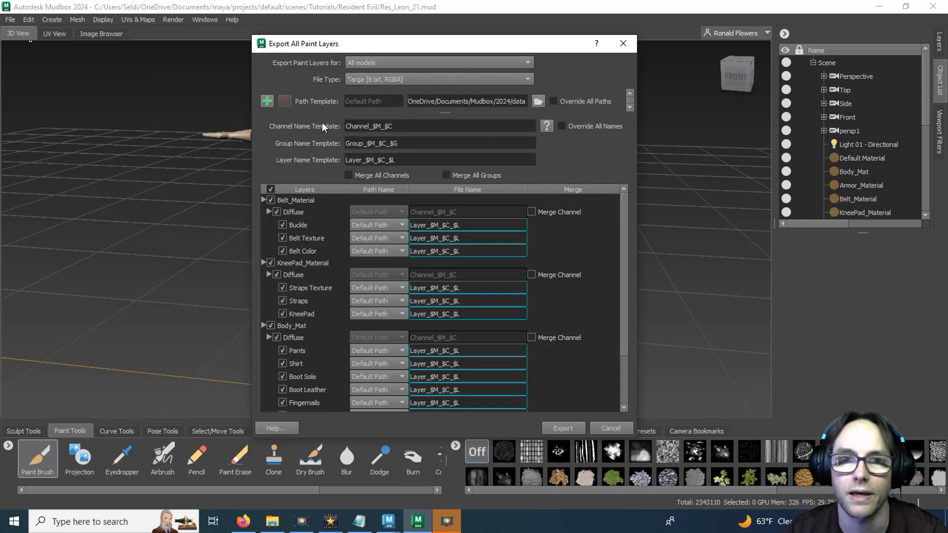
Add a second path template pointing to the Desktop folder and try its Override All Paths option on and off
click(266, 101)
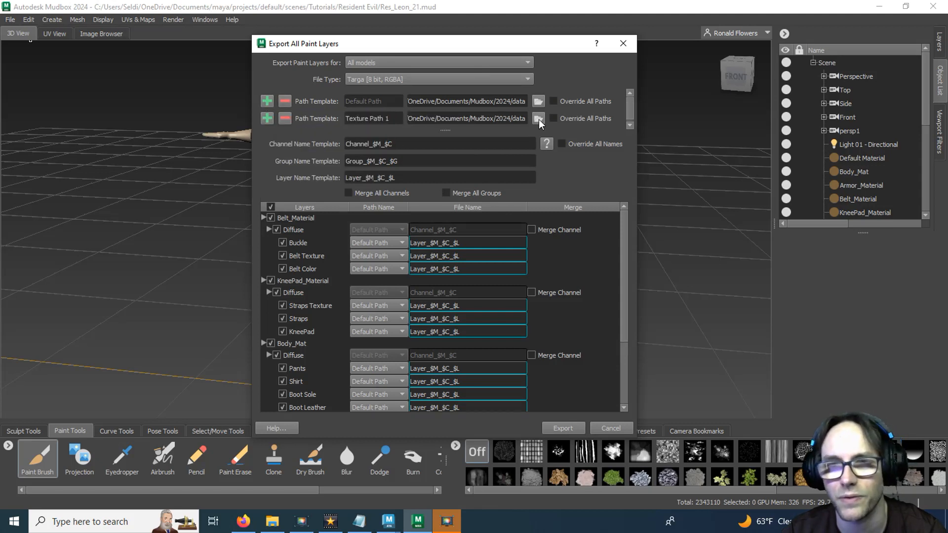
click(539, 118)
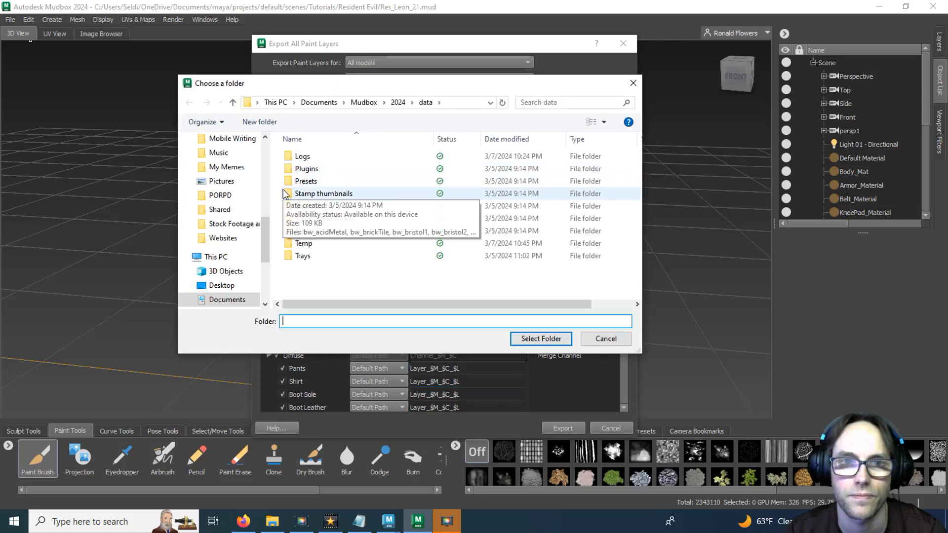
click(228, 287)
click(537, 339)
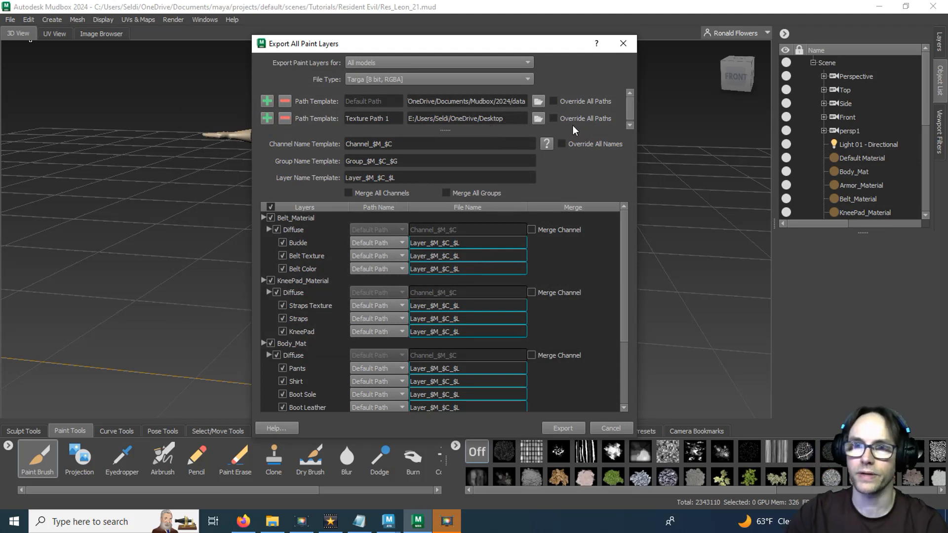
click(554, 118)
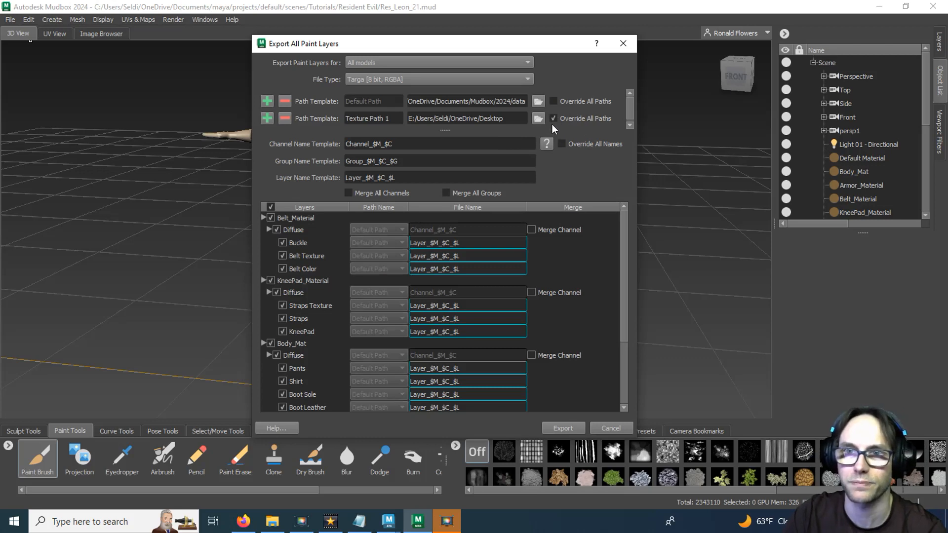
click(553, 116)
click(553, 119)
click(553, 120)
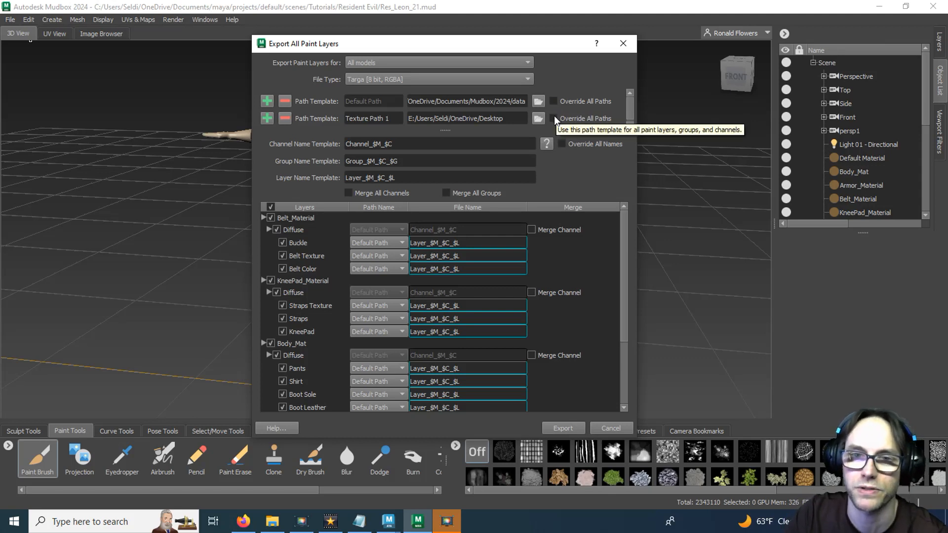
Assign Texture Path 1 to the Buckle and Belt Texture layers of the belt material
click(381, 242)
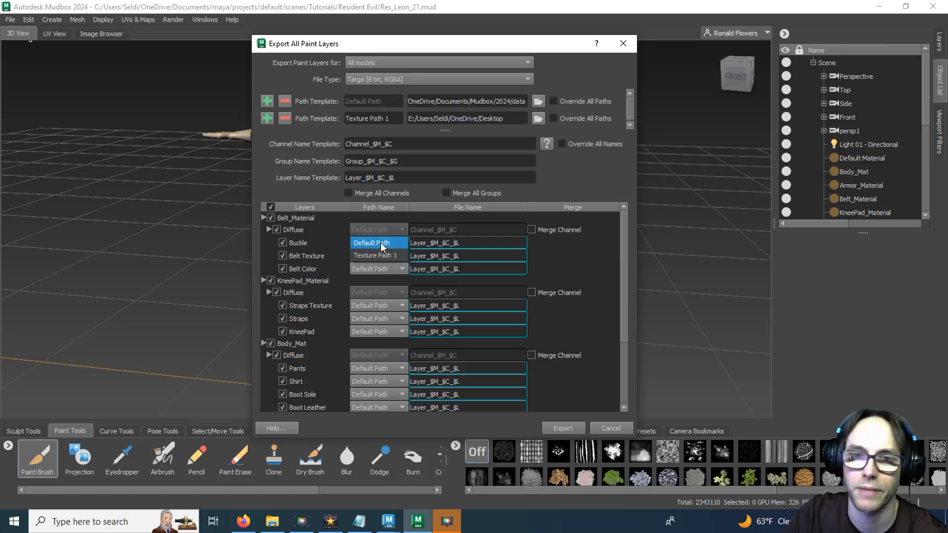
click(376, 255)
click(380, 254)
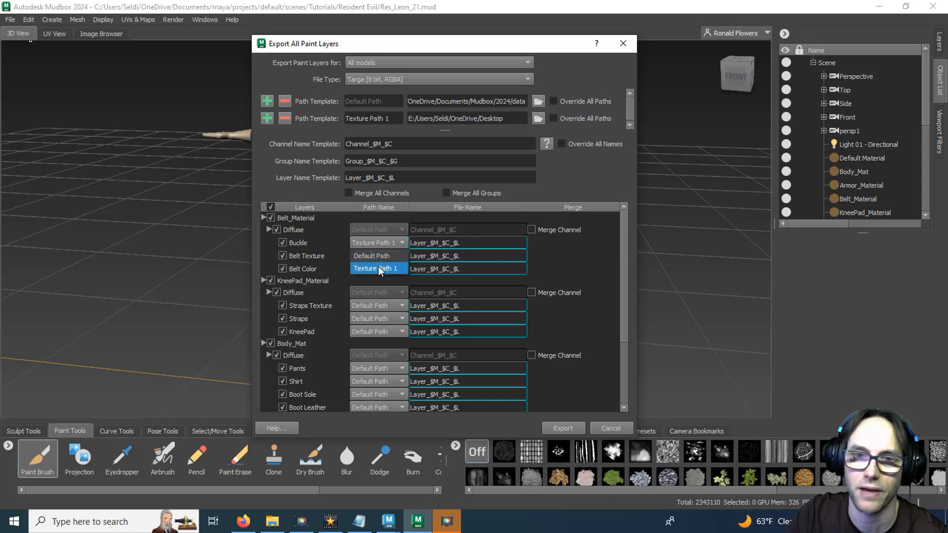
click(379, 266)
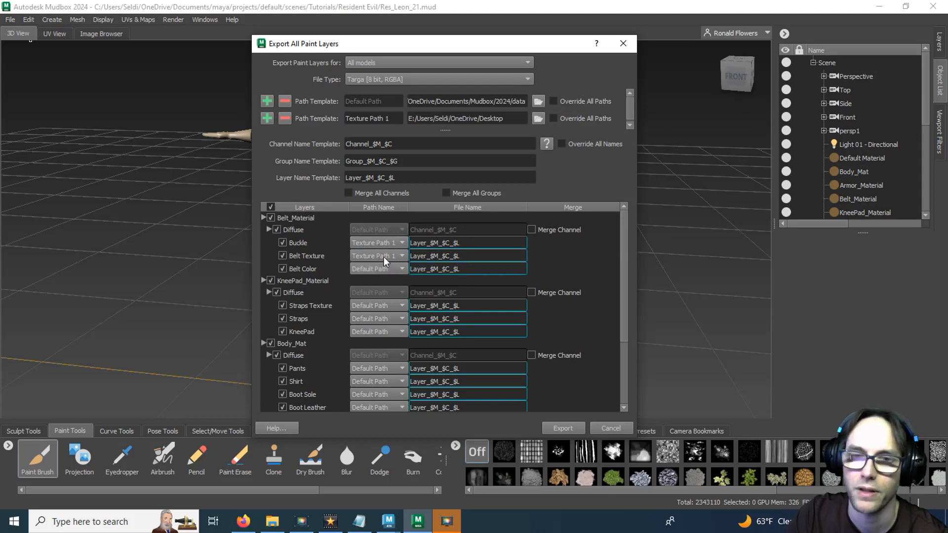
Set the Belt Texture and Buckle layers back to Default Path and remove the second path template
click(383, 256)
click(385, 244)
click(387, 241)
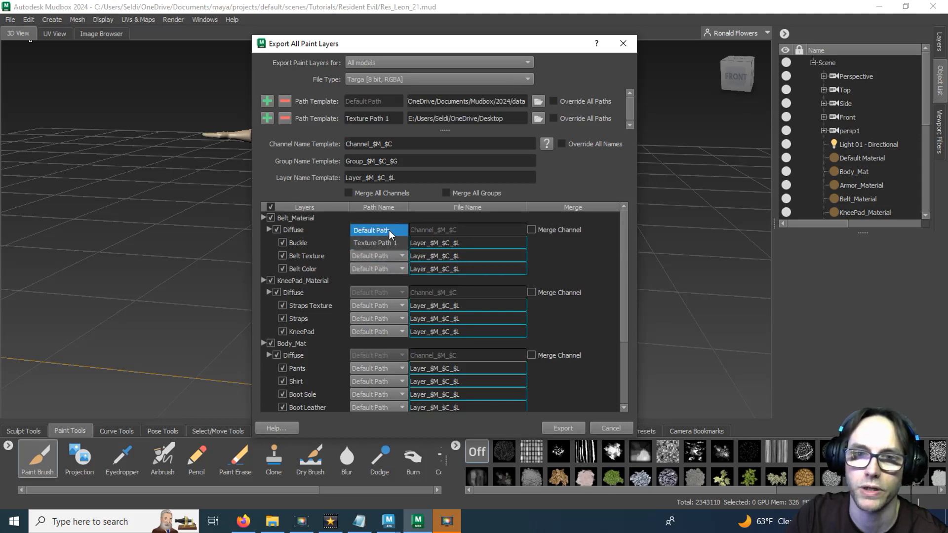
click(390, 230)
click(285, 119)
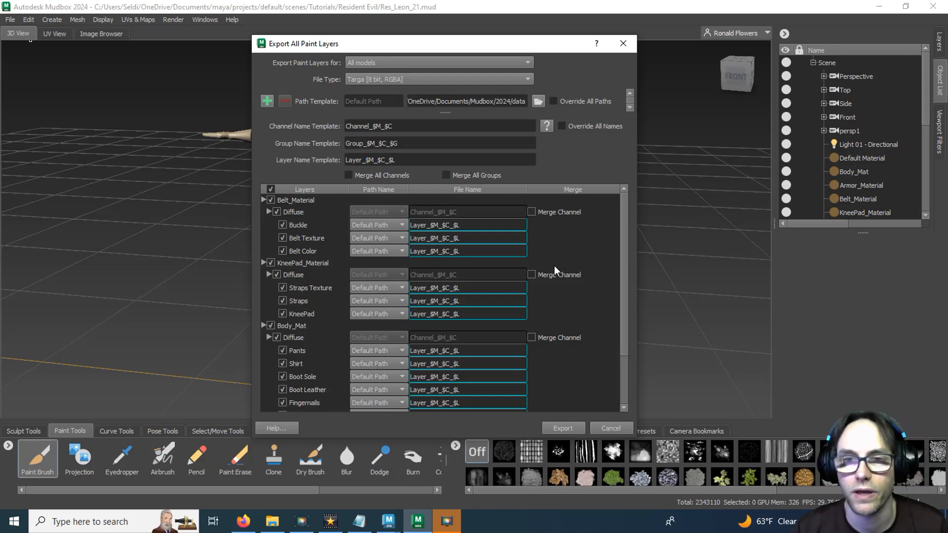
Export all the paint layers, overwriting every file that already exists
click(563, 429)
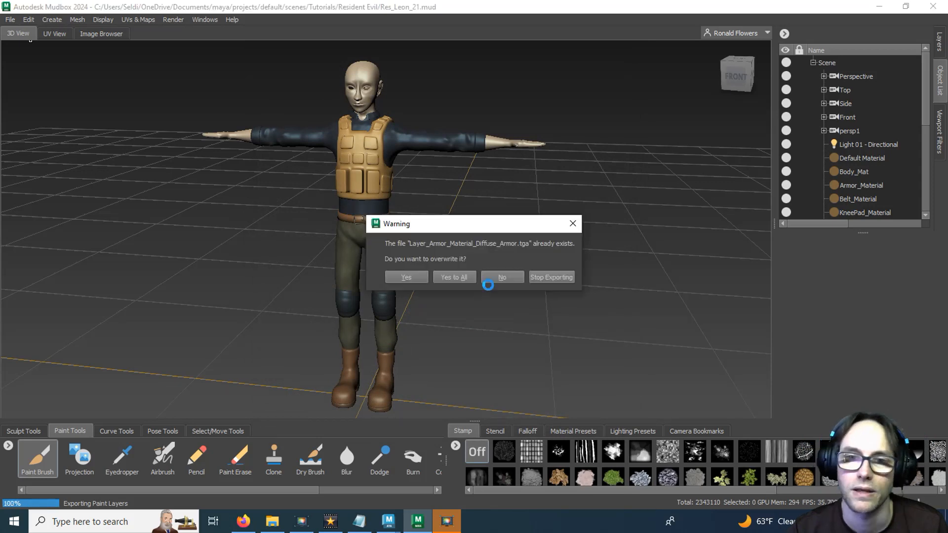
drag(423, 222, 496, 228)
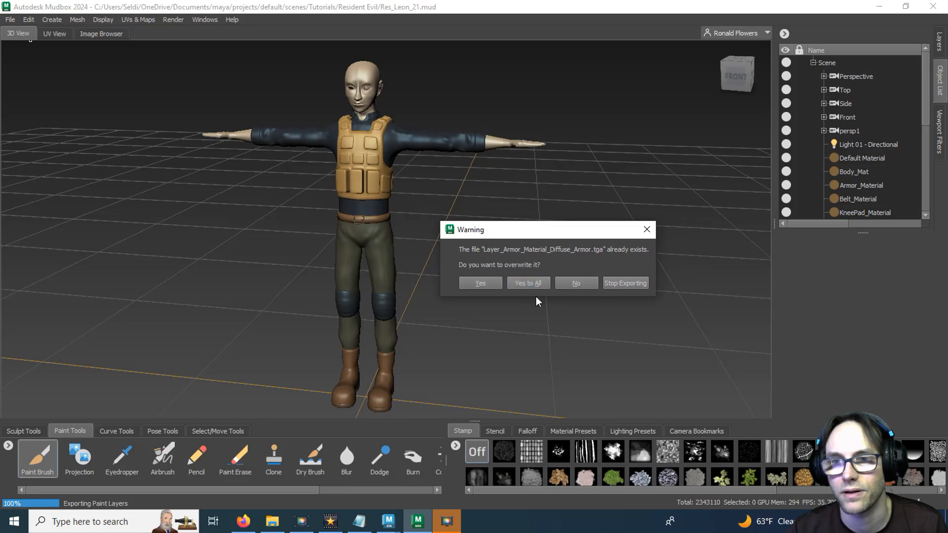
click(544, 284)
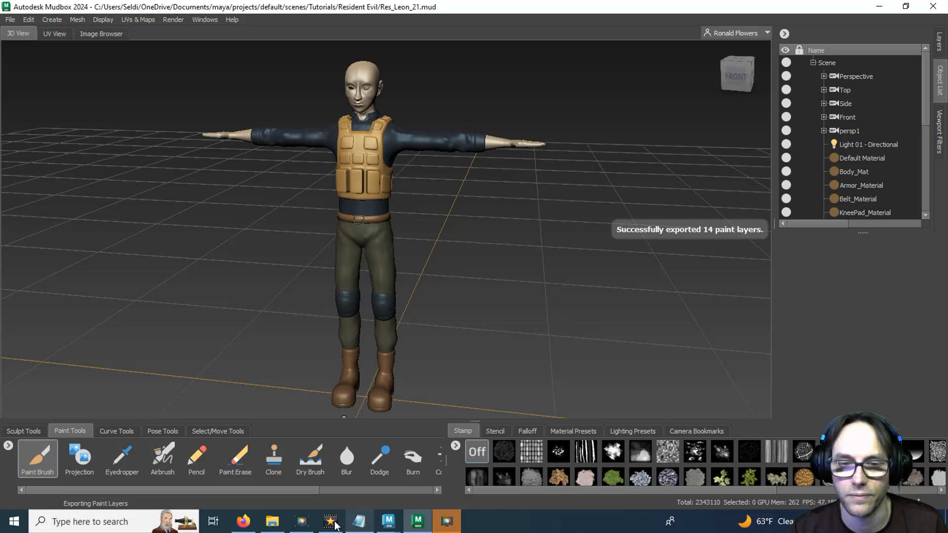
Switch to File Explorer and look through the exported Targa layer files in the data folder
click(272, 521)
scroll(563, 304, down, 3)
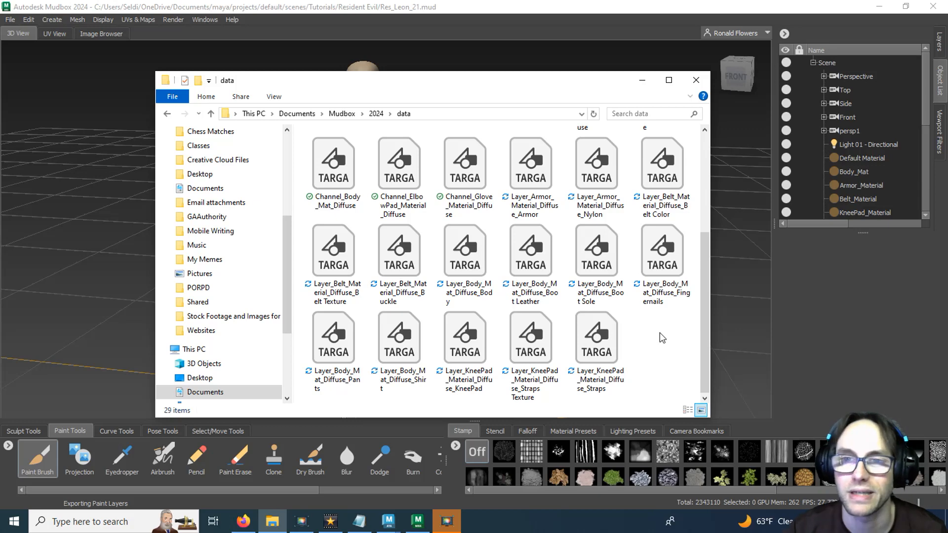
scroll(660, 337, up, 3)
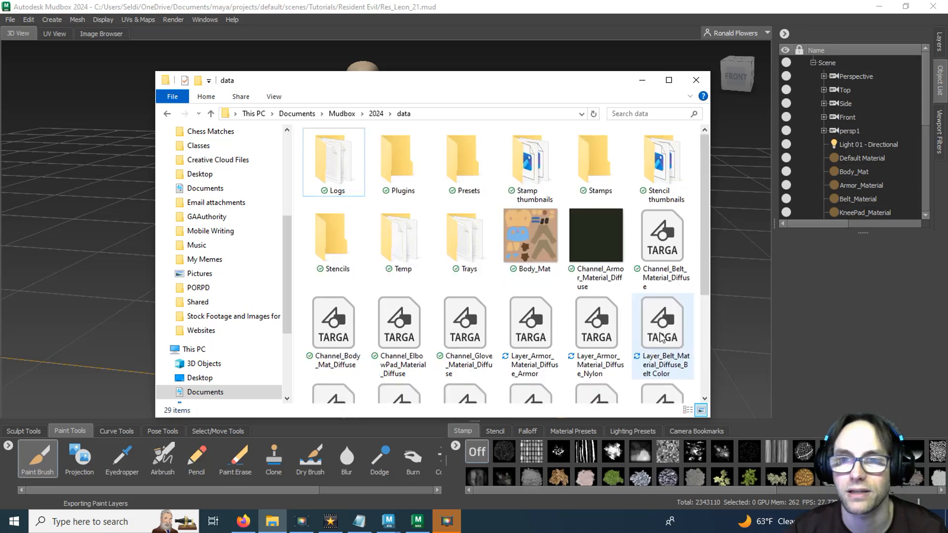
Return to Mudbox, reopen the export of all paint layers, and enable Merge Channel for the belt, knee pad, body and armor materials
click(307, 22)
click(10, 19)
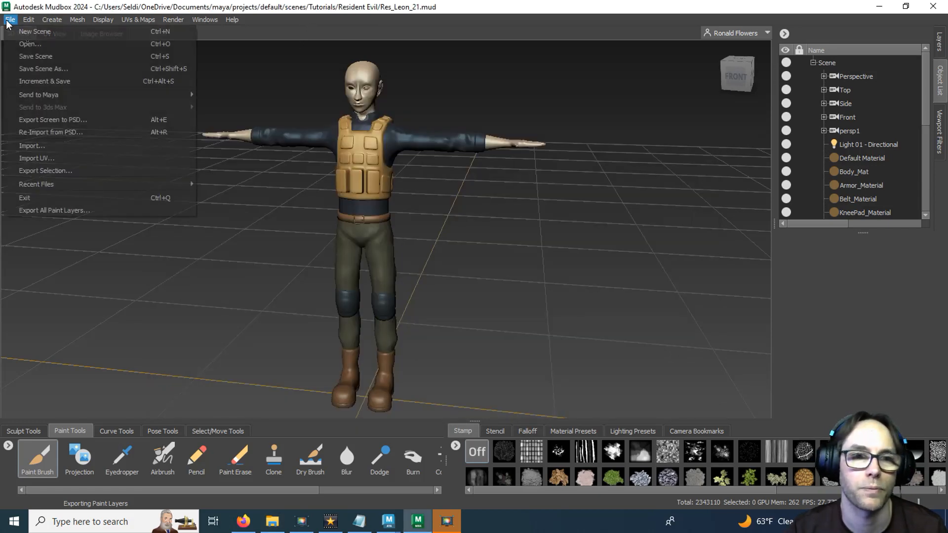
click(75, 210)
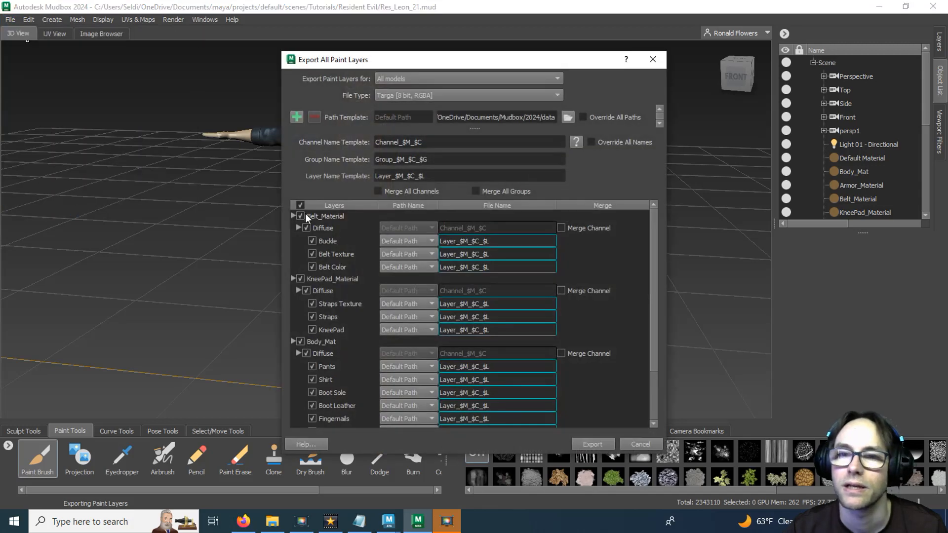
click(572, 229)
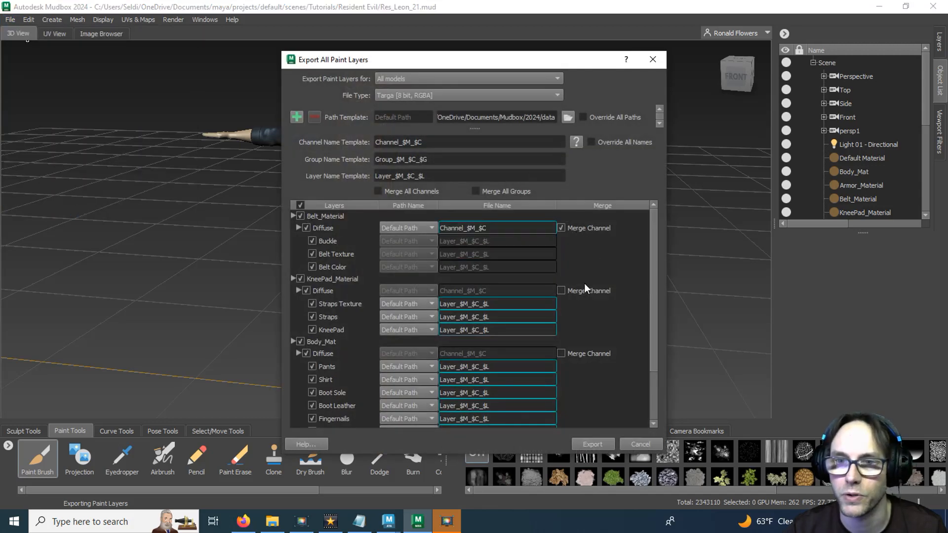
click(582, 290)
click(592, 353)
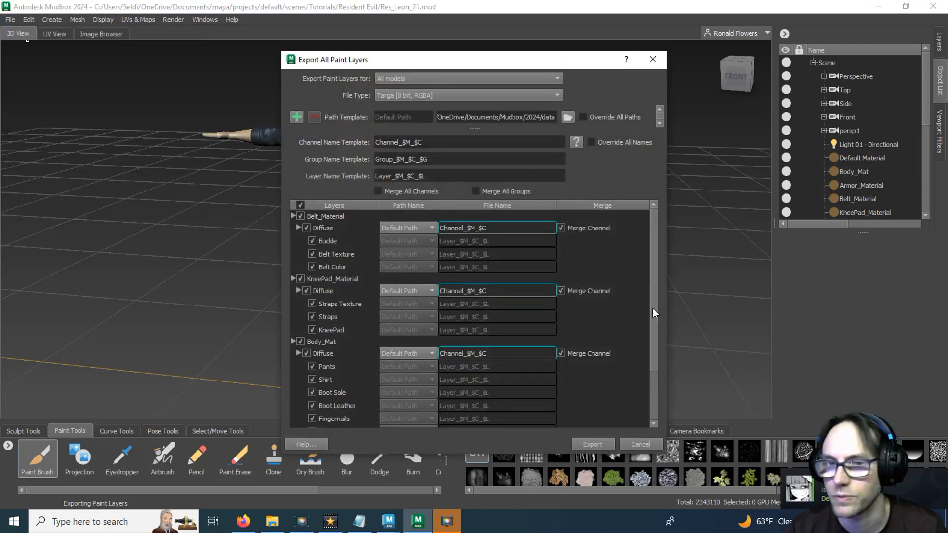
scroll(616, 302, down, 2)
click(601, 393)
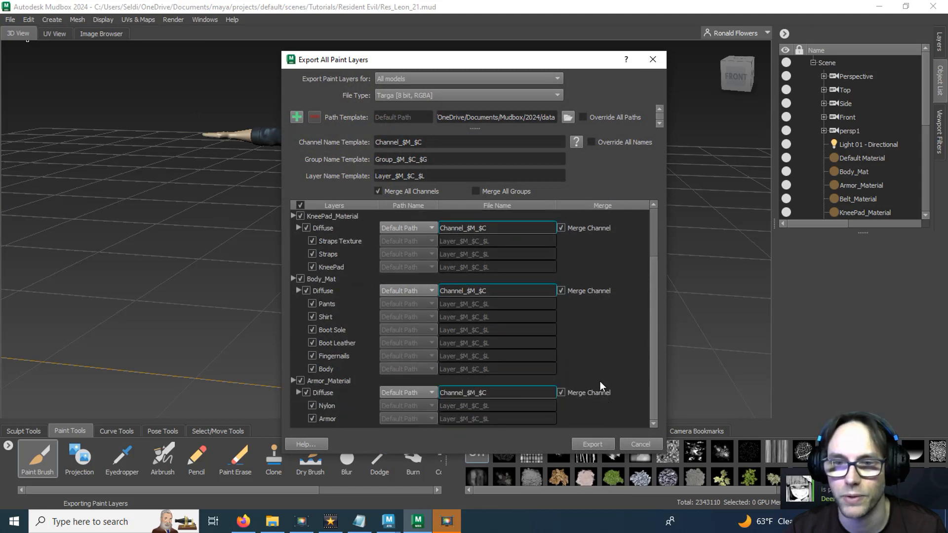
scroll(603, 375, up, 2)
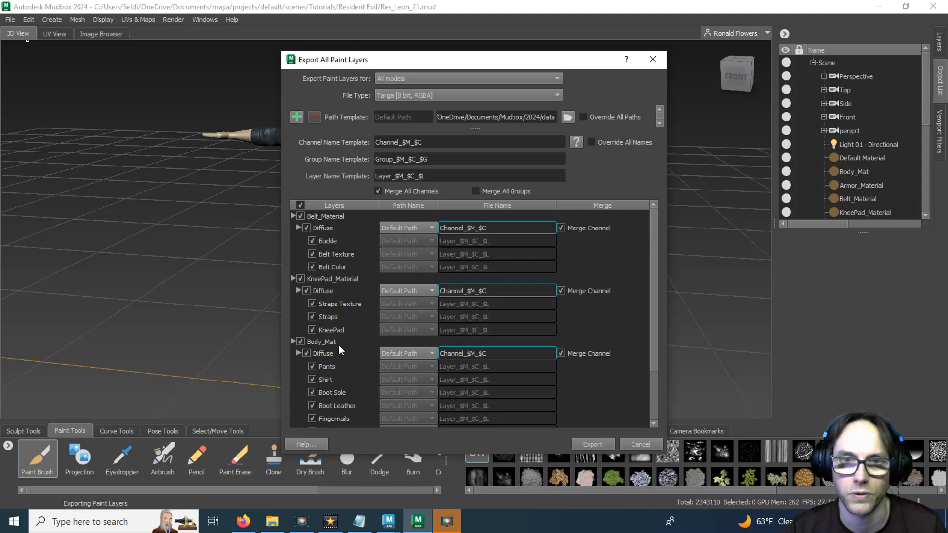
scroll(363, 333, down, 2)
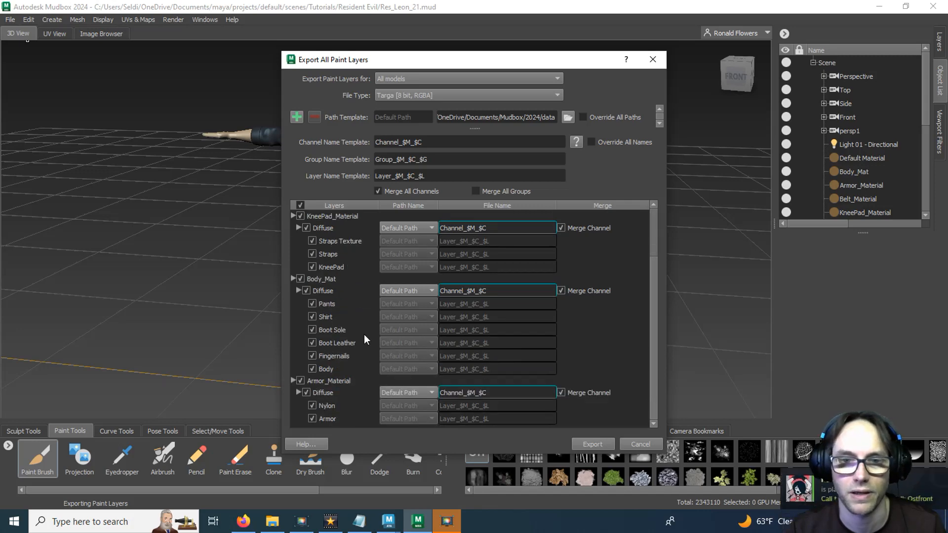
Switch to File Explorer and delete Body_Mat and all the previously exported channel and layer image files from the data folder
click(272, 521)
click(541, 247)
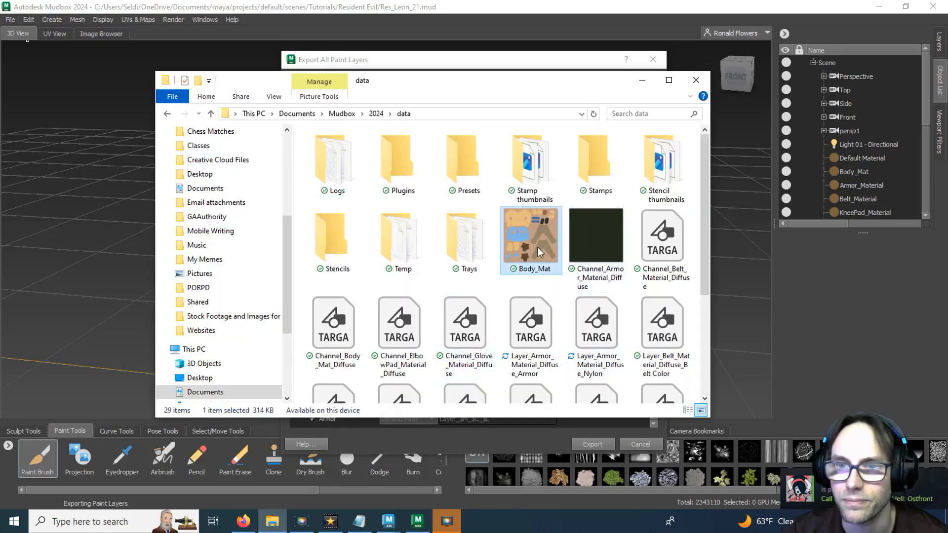
scroll(544, 257, down, 3)
shift+click(607, 331)
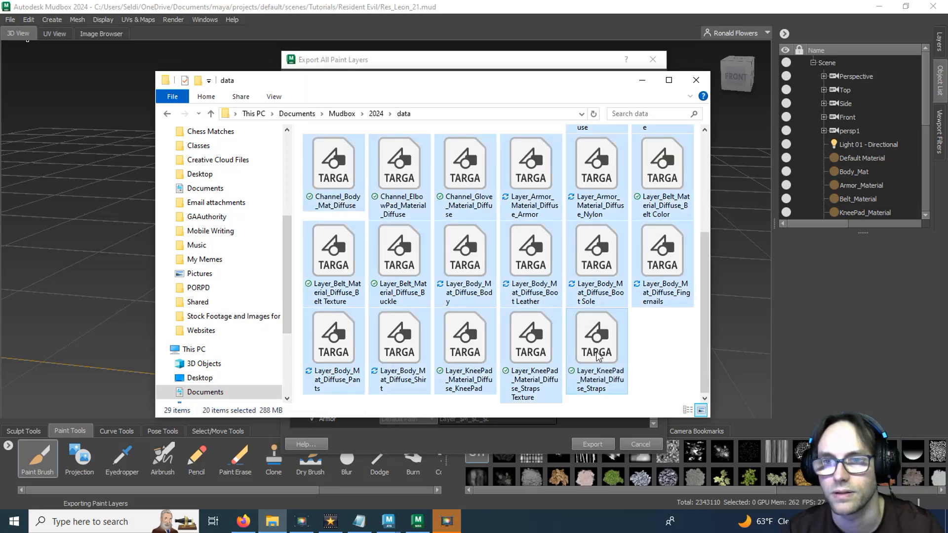
key(Delete)
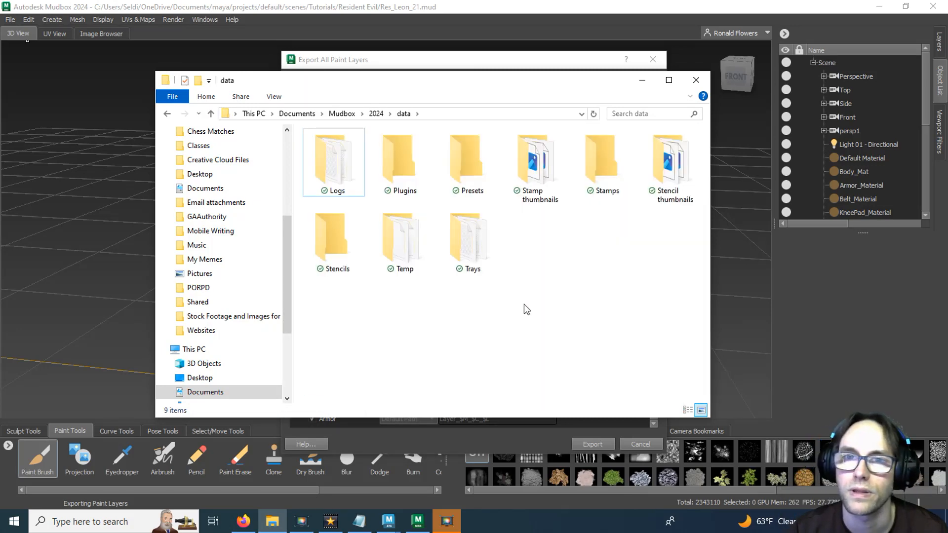
Return to the Mudbox export dialog and export the paint layers as merged channels
click(425, 66)
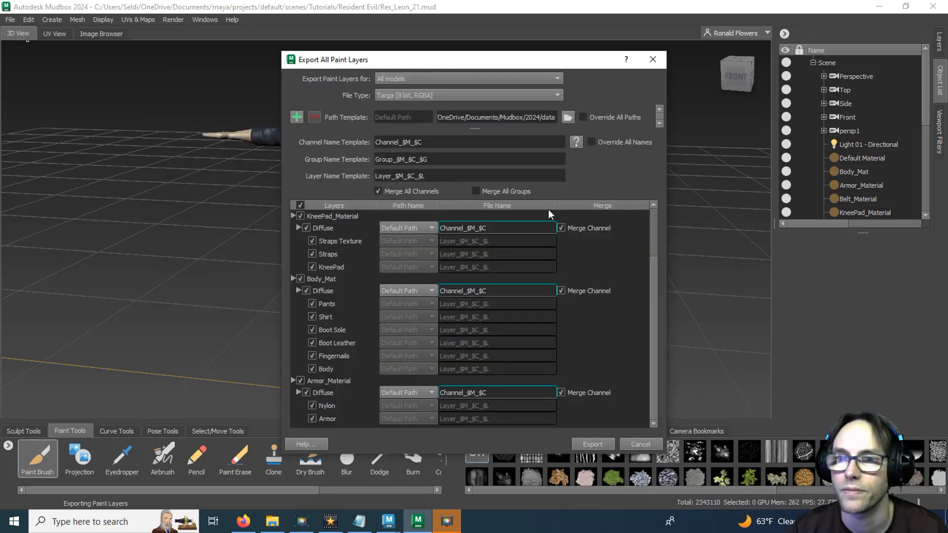
click(592, 442)
Switch to File Explorer and check the exported channel Targa files for the armor, belt, body and knee pad materials
key(alt+Tab)
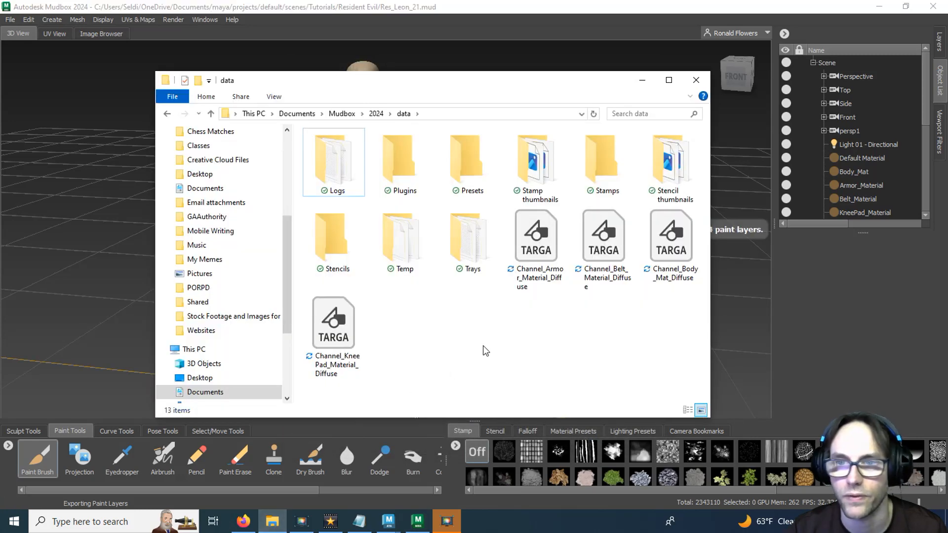
click(544, 250)
click(623, 264)
click(664, 265)
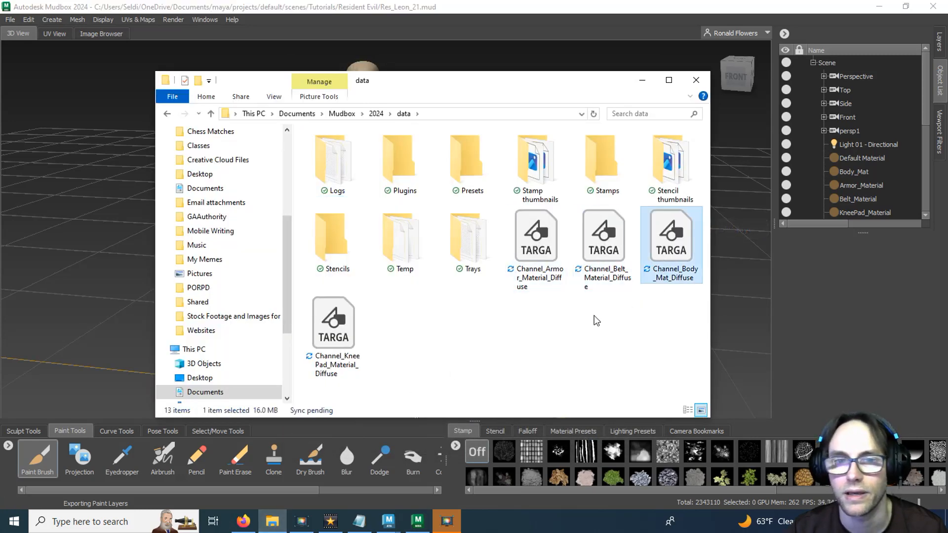
click(340, 324)
click(556, 256)
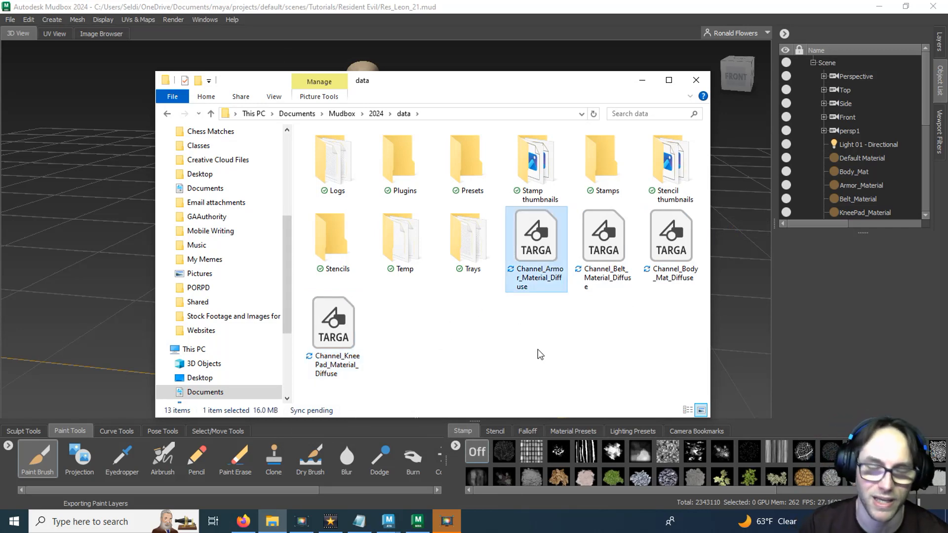
click(612, 246)
click(662, 254)
click(319, 334)
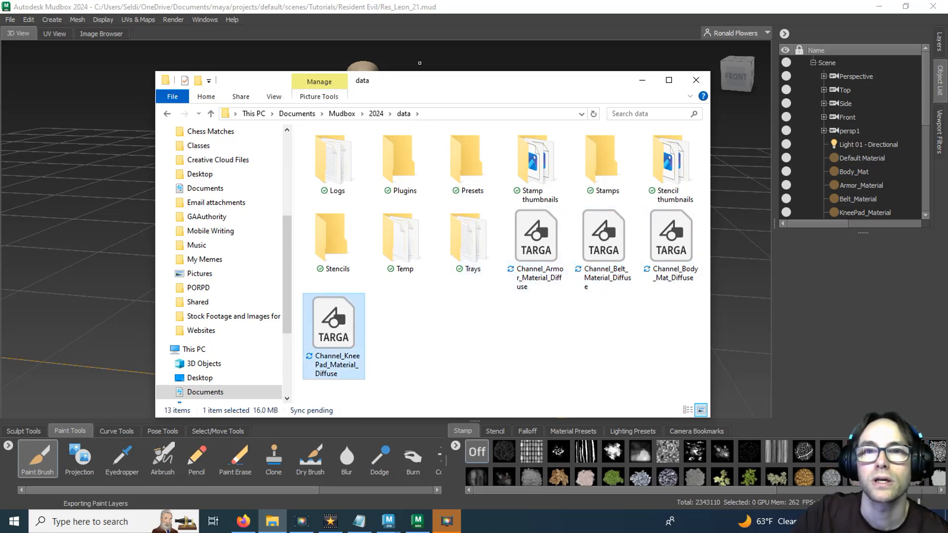
Back in Mudbox, select the Body mesh and start updating its textures in the current Maya scene, sending base meshes instead
click(389, 31)
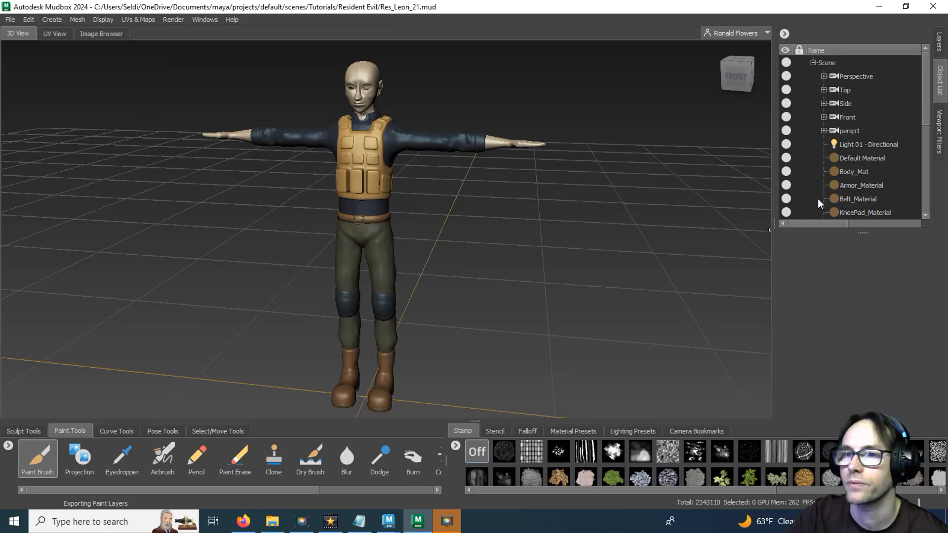
scroll(821, 195, down, 5)
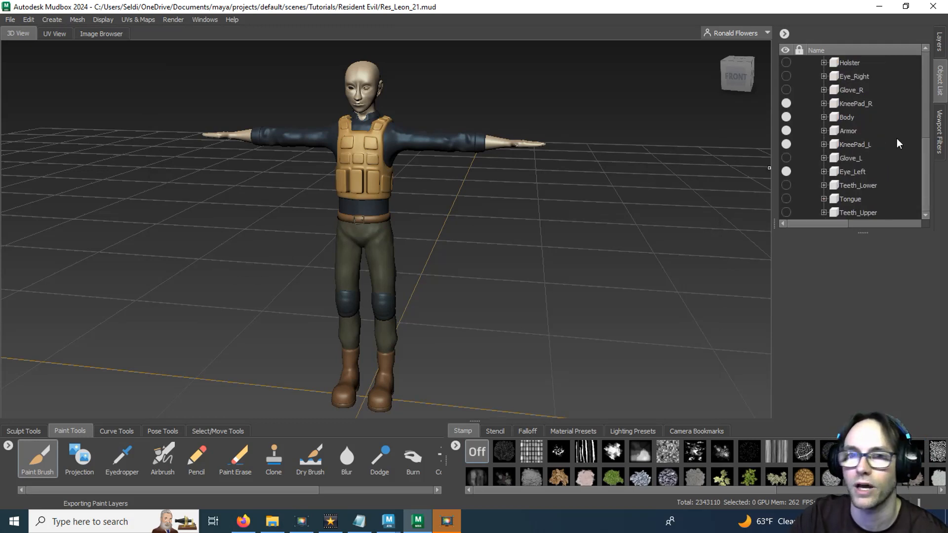
click(847, 118)
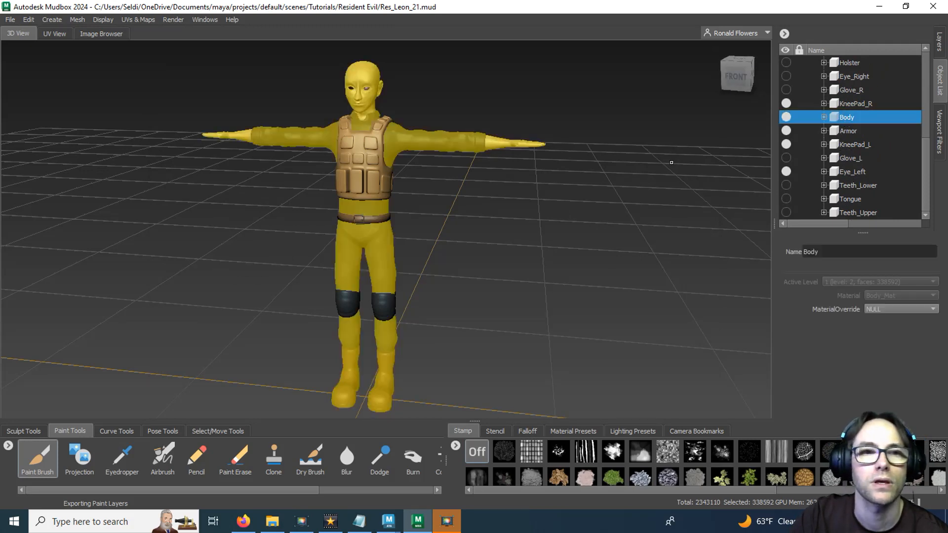
click(10, 20)
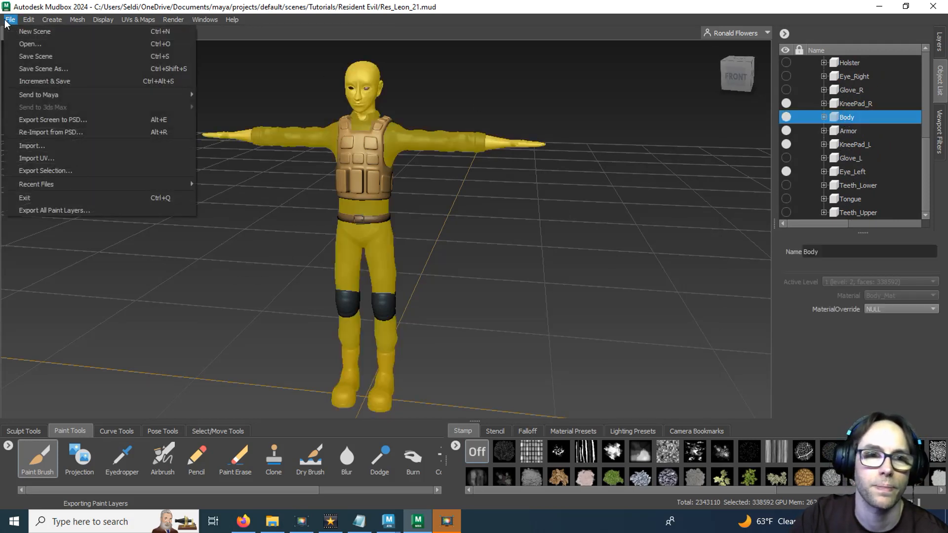
mouse_move(39, 97)
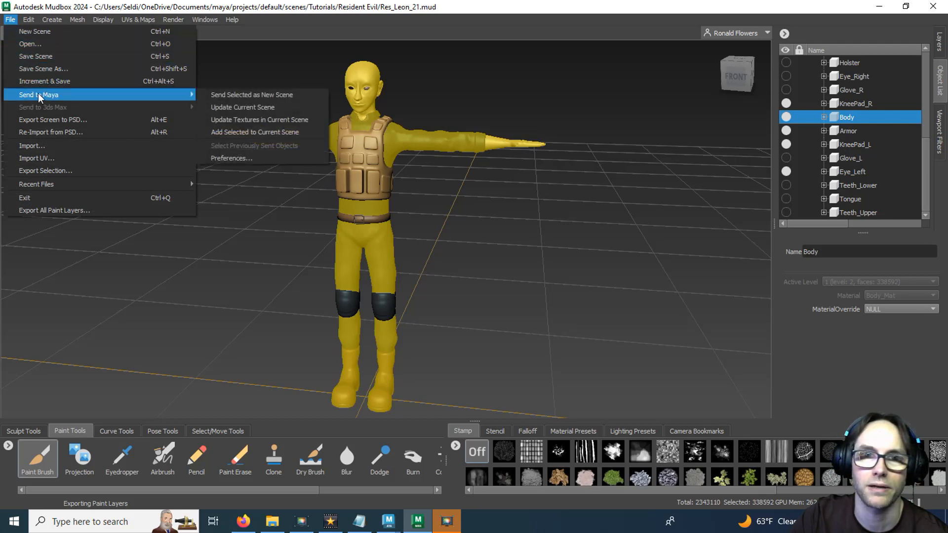
click(300, 120)
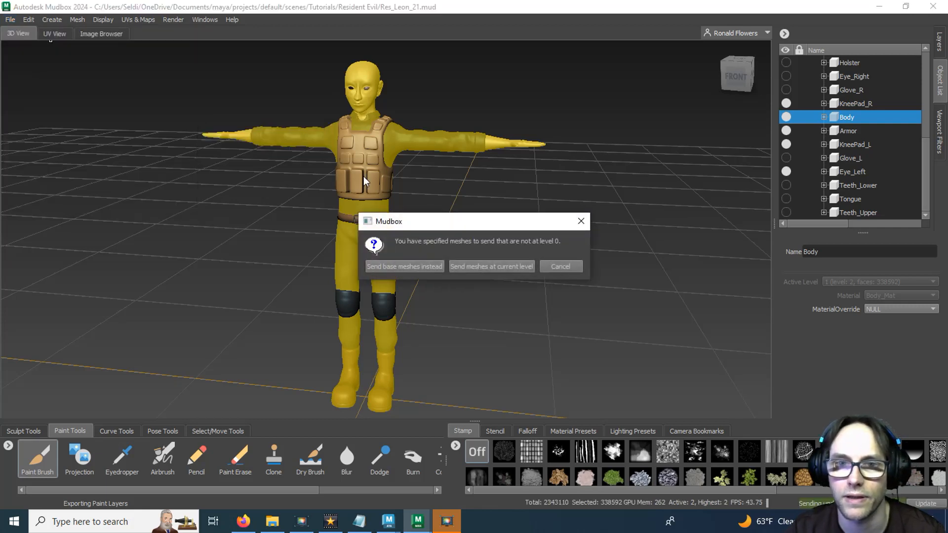
drag(446, 225, 522, 223)
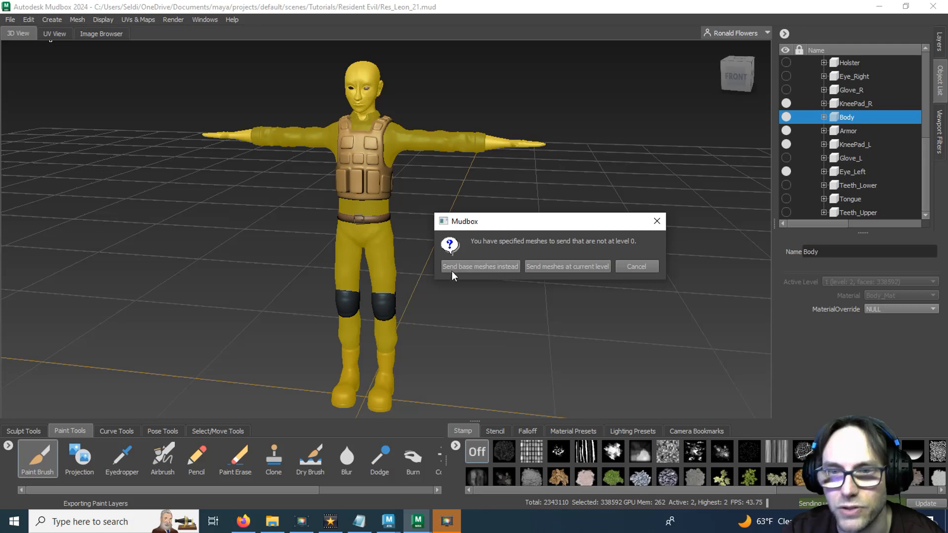
click(467, 266)
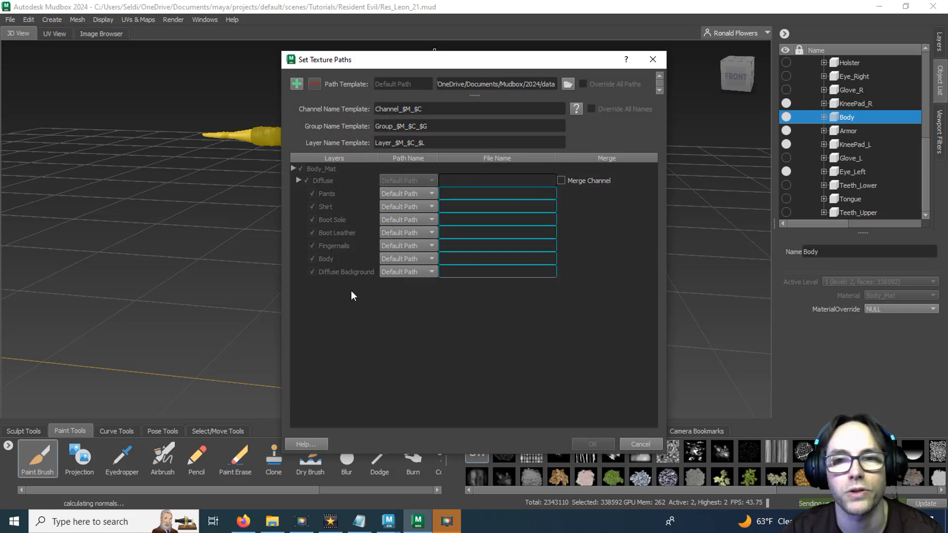
Merge the Body_Mat diffuse channel, give it the file name Channel_$M_$C, and confirm the texture paths
click(561, 181)
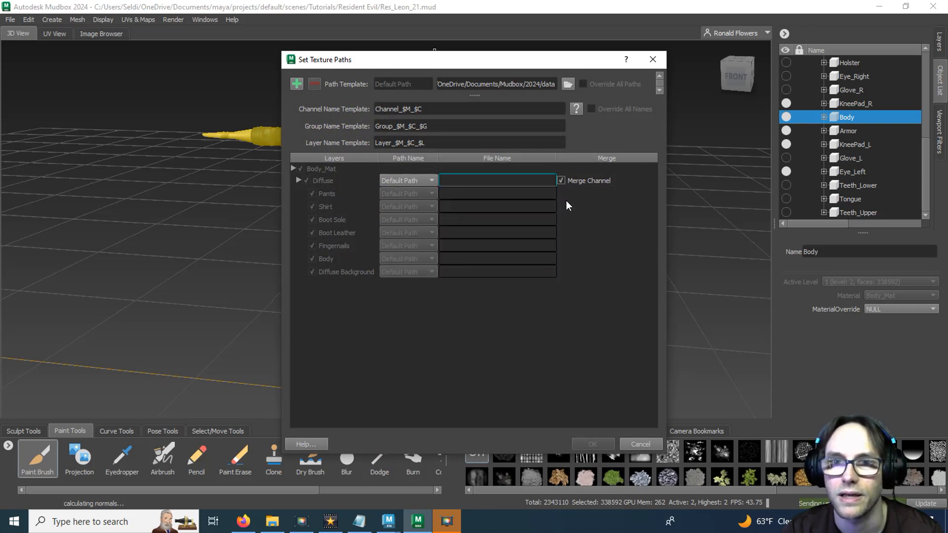
click(434, 110)
drag(433, 111, 374, 109)
key(ctrl+c)
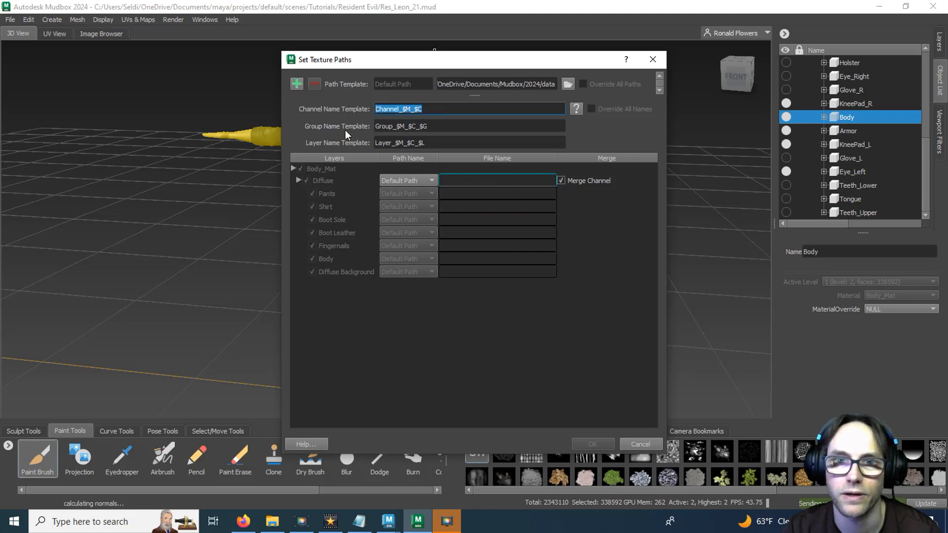
click(474, 183)
key(ctrl+v)
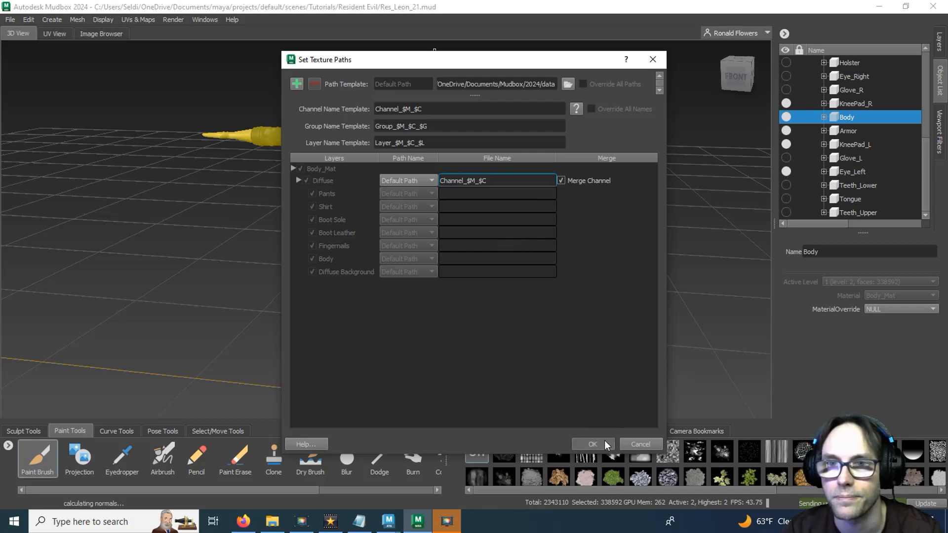
click(604, 444)
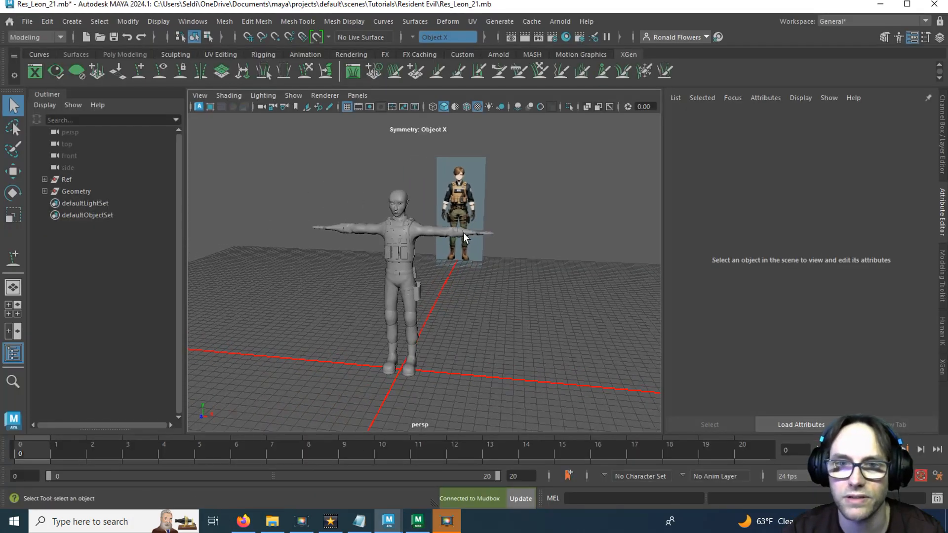
Return to Mudbox from Maya and send the update over the Maya connection, using base meshes instead
alt+right_drag(463, 233, 461, 254)
click(417, 521)
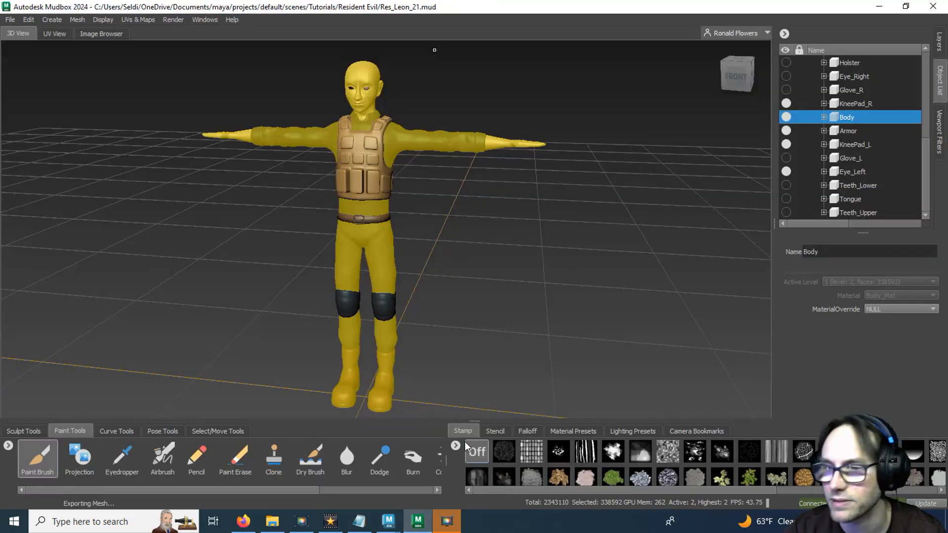
click(920, 503)
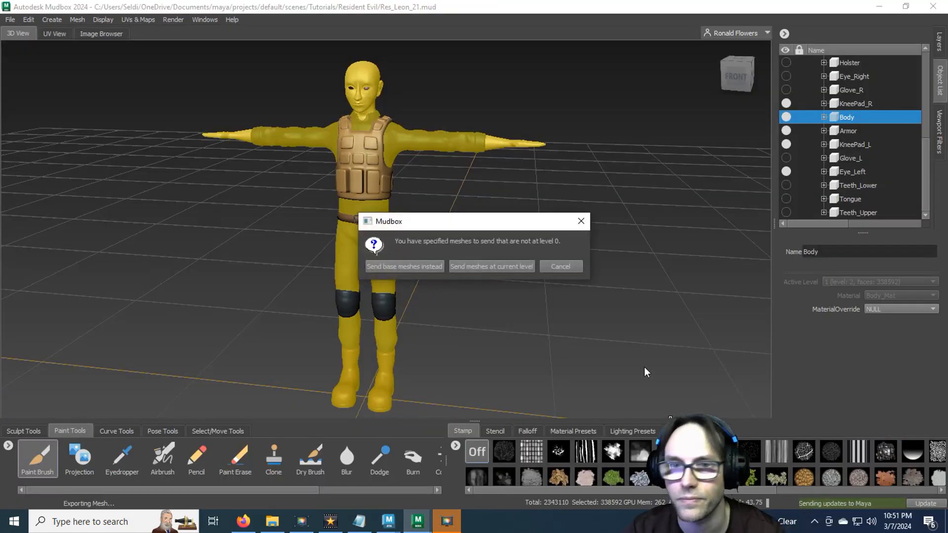
click(403, 267)
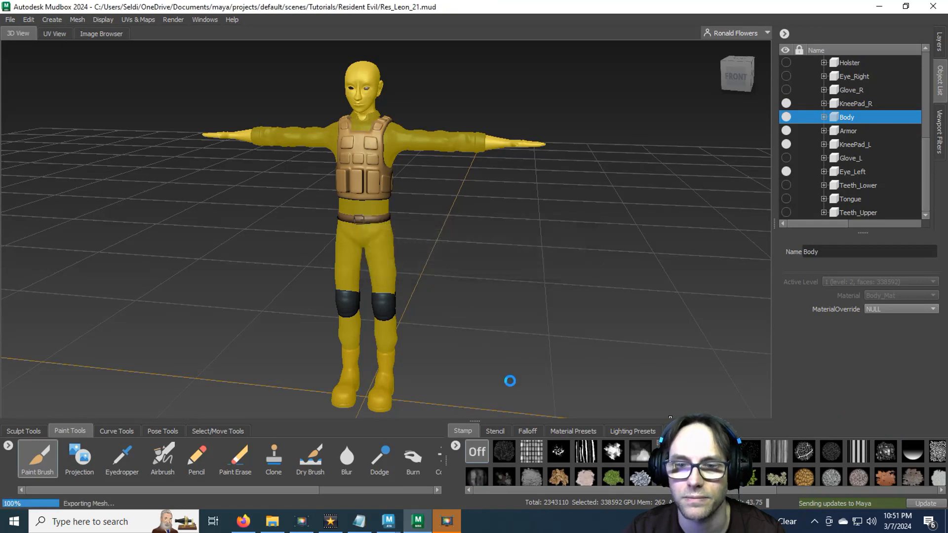
Examine the transferred body texture on the character in Maya up close and from a distance
scroll(425, 283, up, 5)
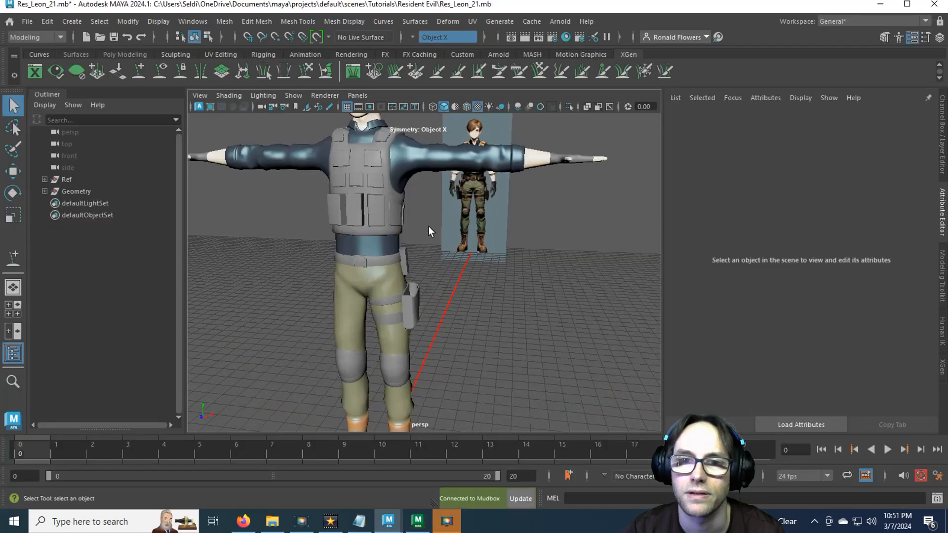
alt+middle_drag(429, 227, 481, 341)
scroll(496, 327, up, 5)
mouse_move(496, 332)
alt+mouse_down()
mouse_move(281, 313)
mouse_move(393, 276)
mouse_move(554, 343)
mouse_move(502, 338)
alt+mouse_up()
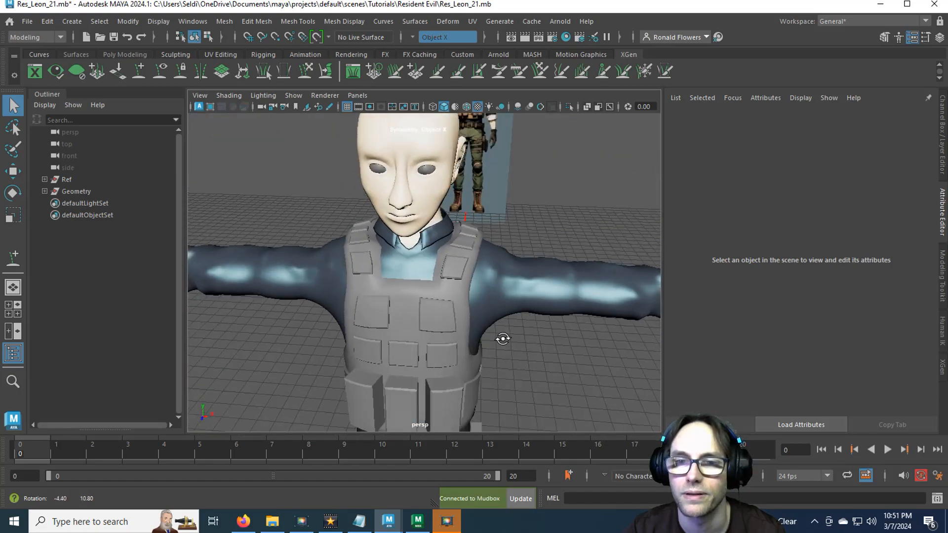
scroll(507, 341, down, 5)
alt+middle_drag(507, 340, 497, 314)
alt+drag(490, 317, 429, 243)
Select the body mesh and open the file texture connected to the Color attribute of its Body_Mat material
click(459, 227)
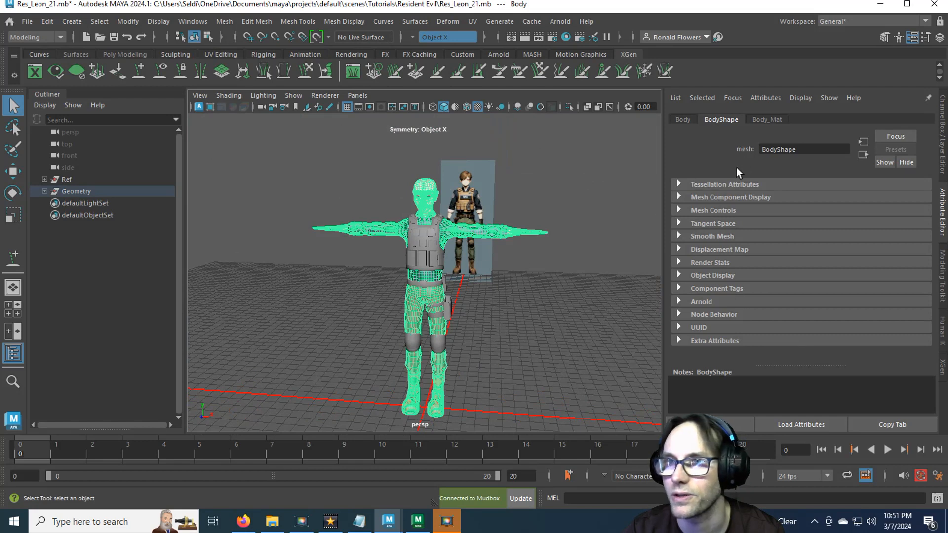
click(768, 120)
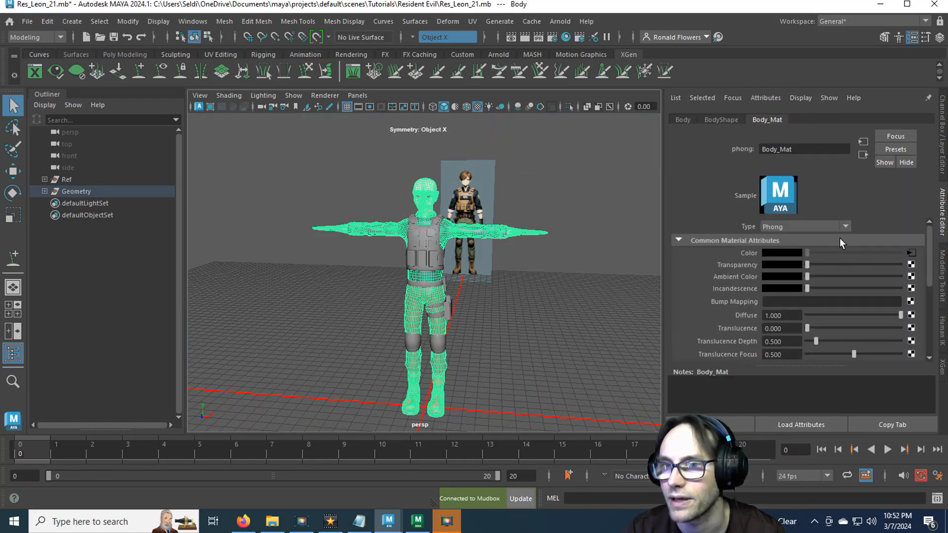
click(911, 253)
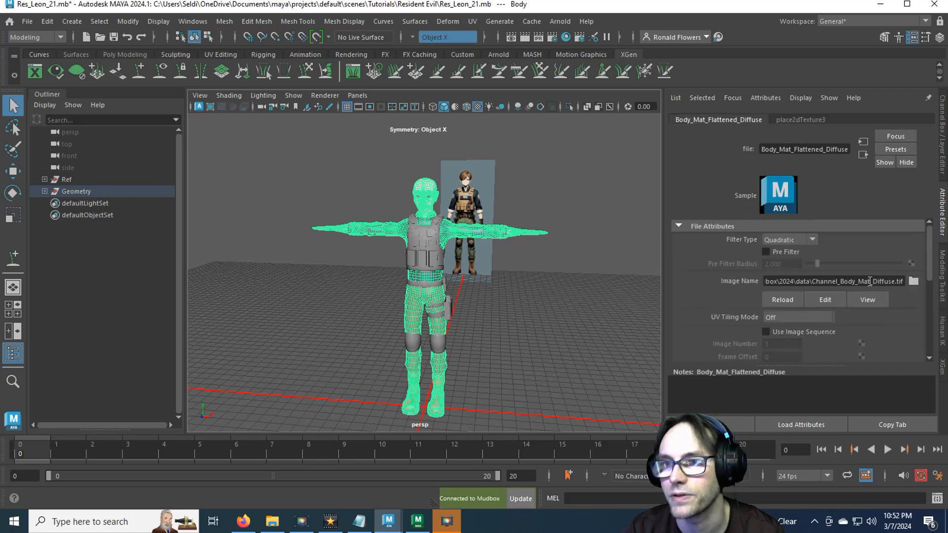
Check the end of the Image Name path in the body's Body_Mat_Flattened_Diffuse file texture
drag(826, 281, 932, 278)
click(885, 280)
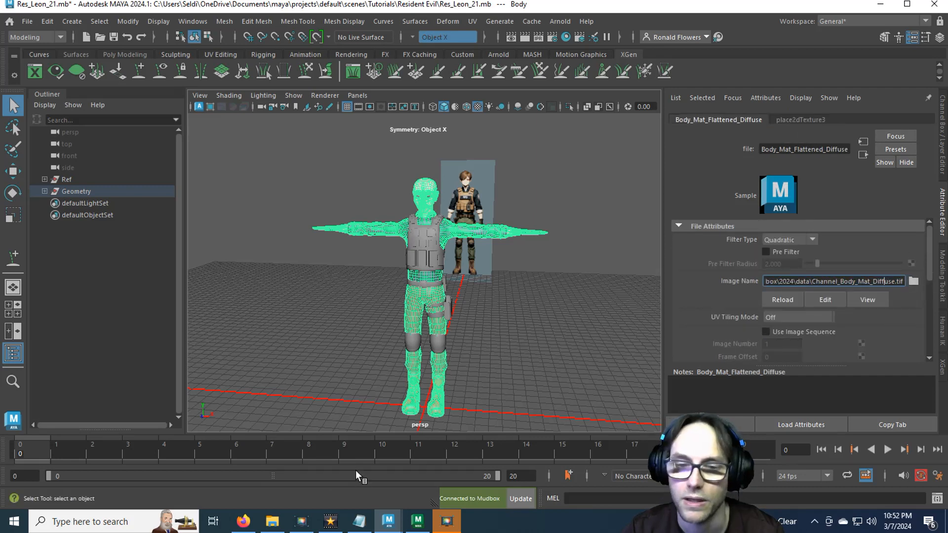
Switch to Mudbox, select the Armor mesh, and send a texture update to the current Maya scene
click(418, 521)
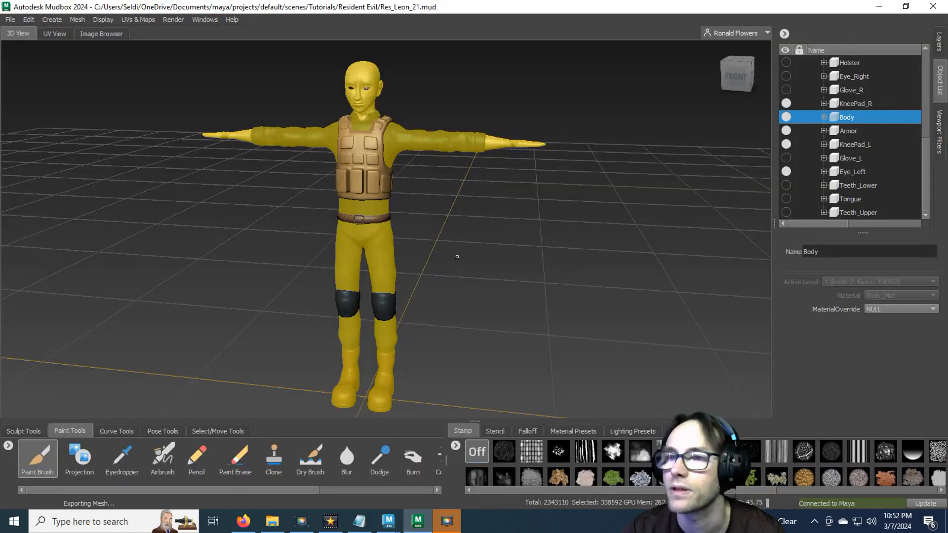
click(849, 131)
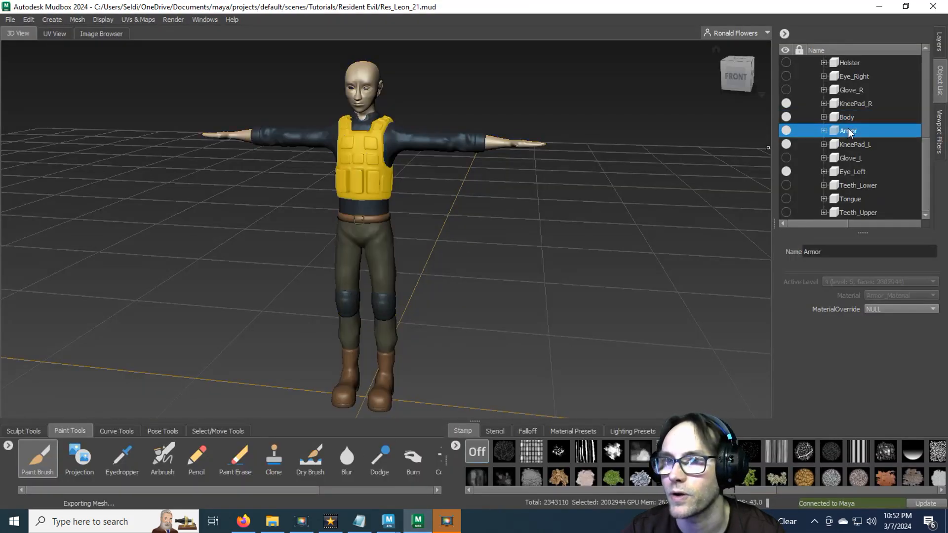
click(11, 20)
mouse_move(123, 95)
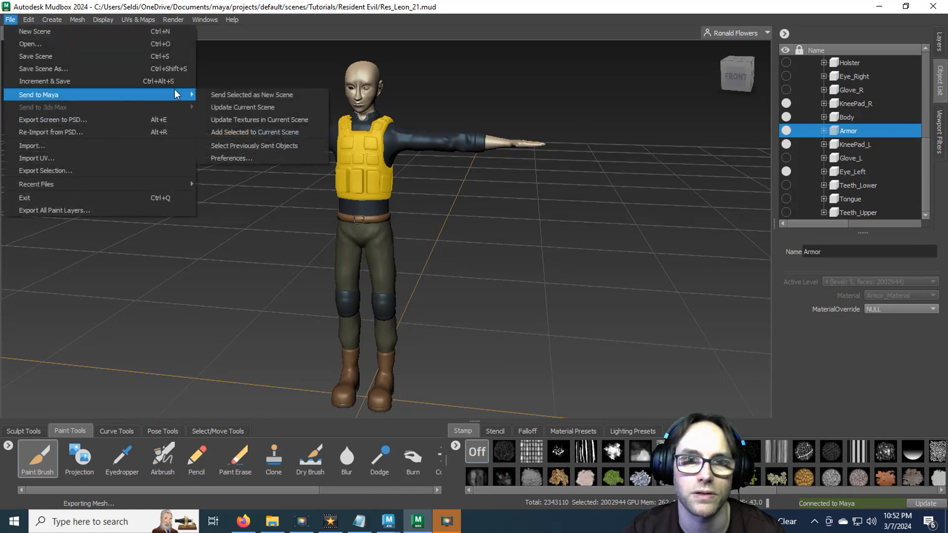
click(241, 121)
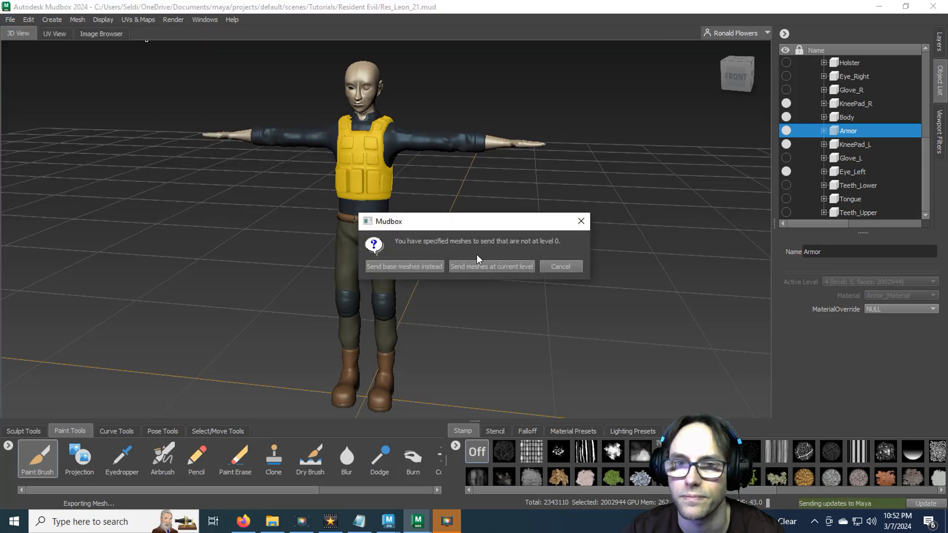
Choose to send base meshes instead, merge the Diffuse channel of Armor_Material, and confirm the texture paths
click(422, 269)
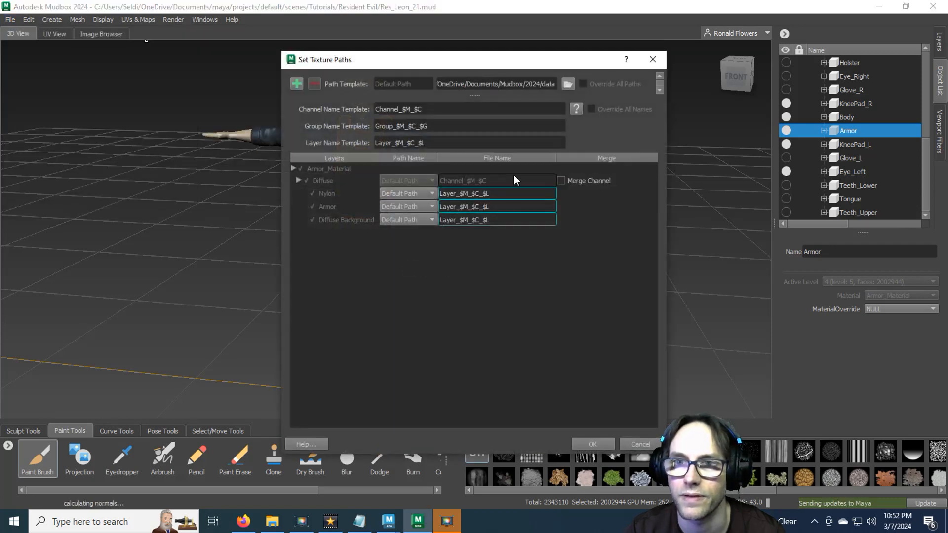
click(561, 181)
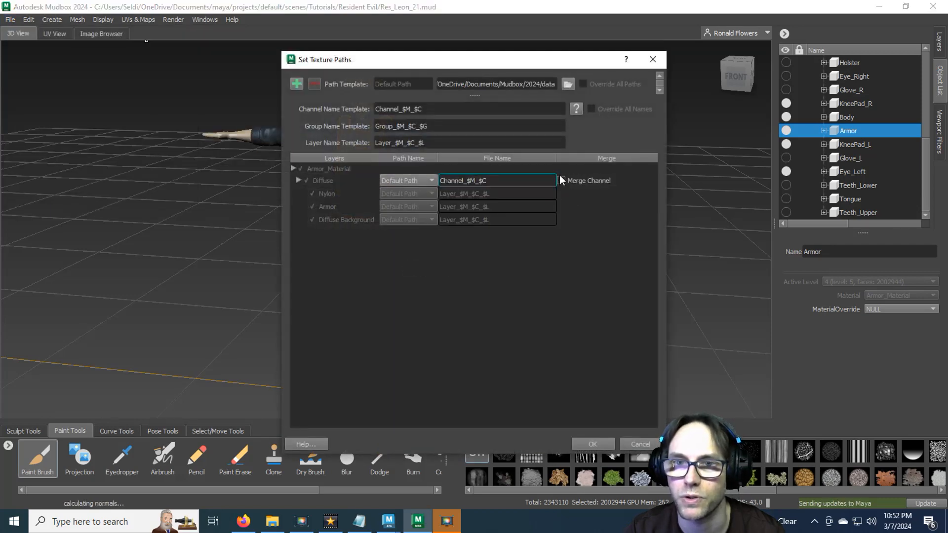
click(592, 444)
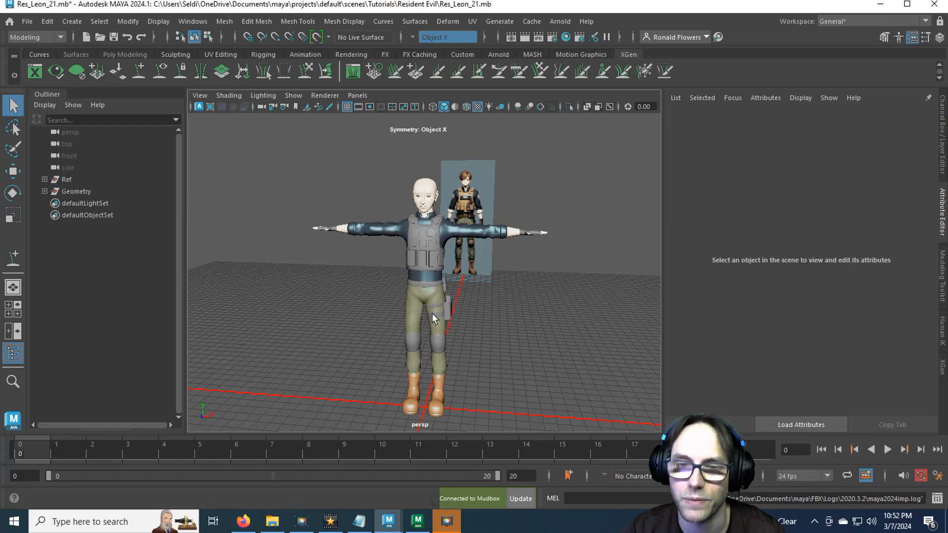
Return to Mudbox from Maya and send the armor update over the Maya connection, using base meshes instead
click(417, 522)
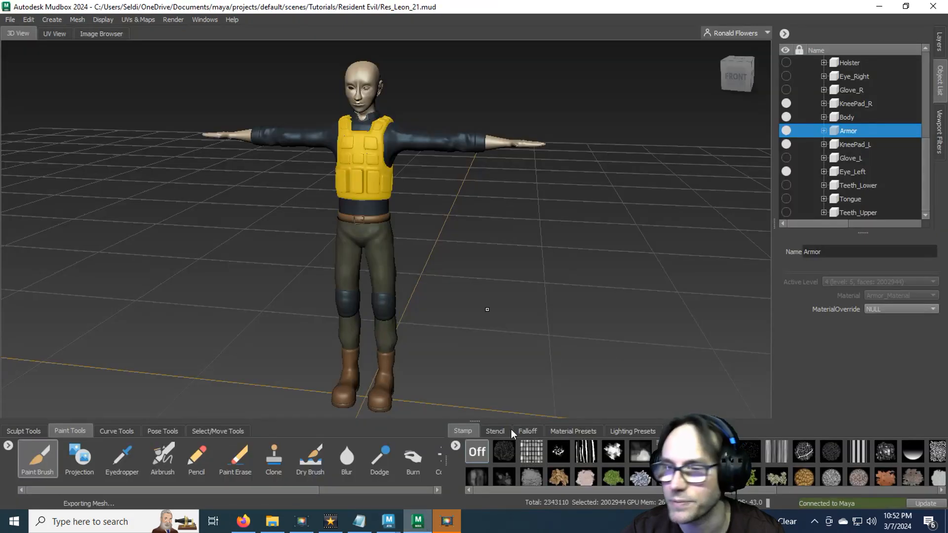
click(924, 503)
click(407, 269)
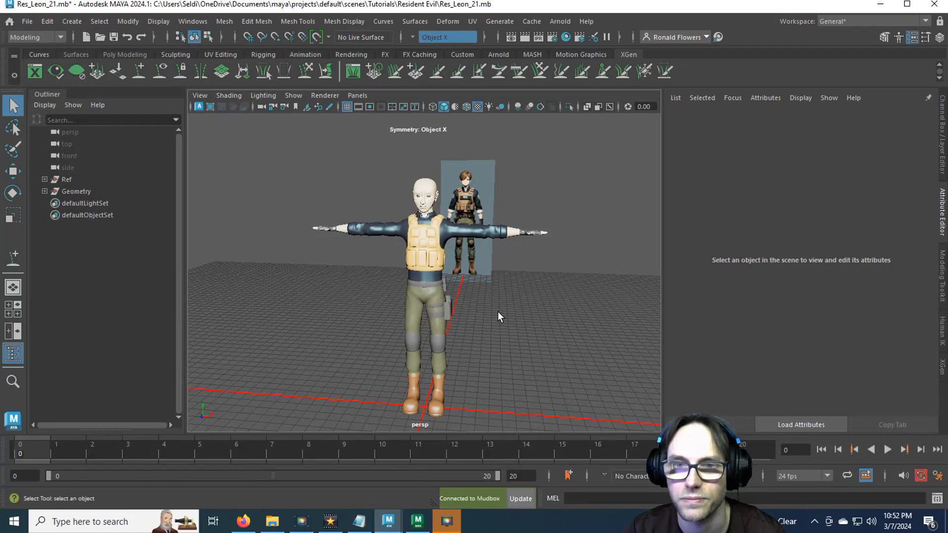
Examine the transferred armor texture on the character in Maya from several angles and distances
scroll(498, 312, up, 5)
alt+drag(516, 293, 501, 313)
scroll(501, 313, down, 6)
scroll(492, 334, up, 3)
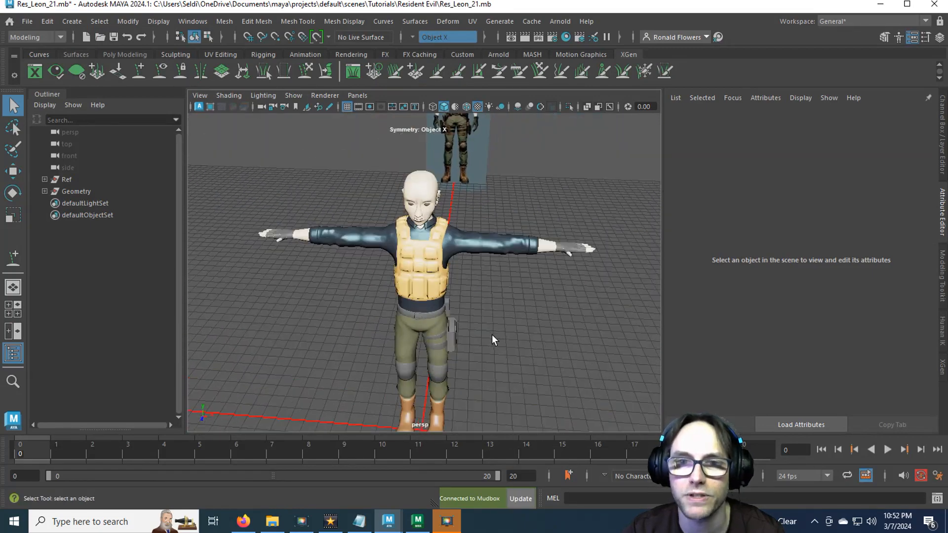
alt+middle_drag(492, 334, 489, 303)
mouse_move(488, 303)
alt+mouse_down()
mouse_move(484, 315)
mouse_move(480, 301)
alt+mouse_up()
mouse_move(479, 301)
alt+right_down()
mouse_move(480, 258)
mouse_move(473, 305)
alt+right_up()
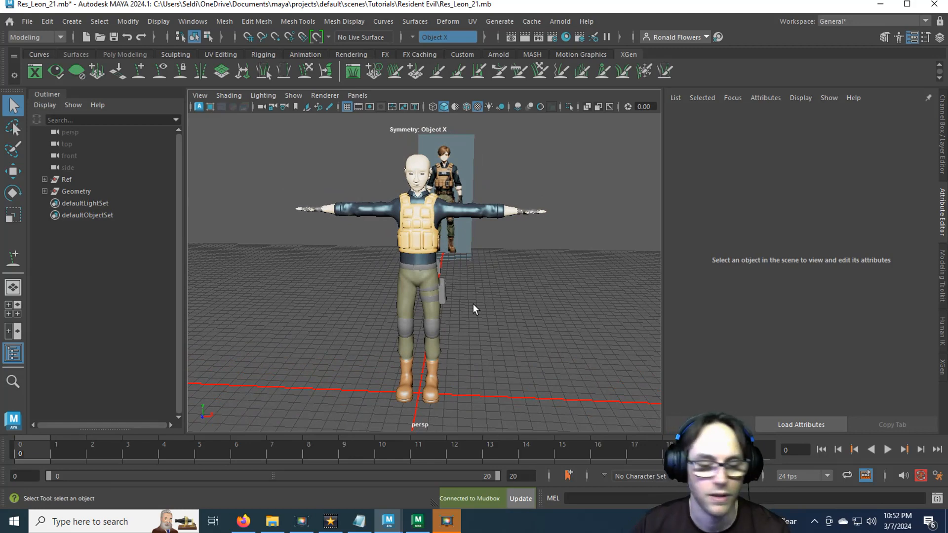
mouse_move(508, 336)
alt+mouse_down()
mouse_move(502, 351)
mouse_move(514, 353)
alt+mouse_up()
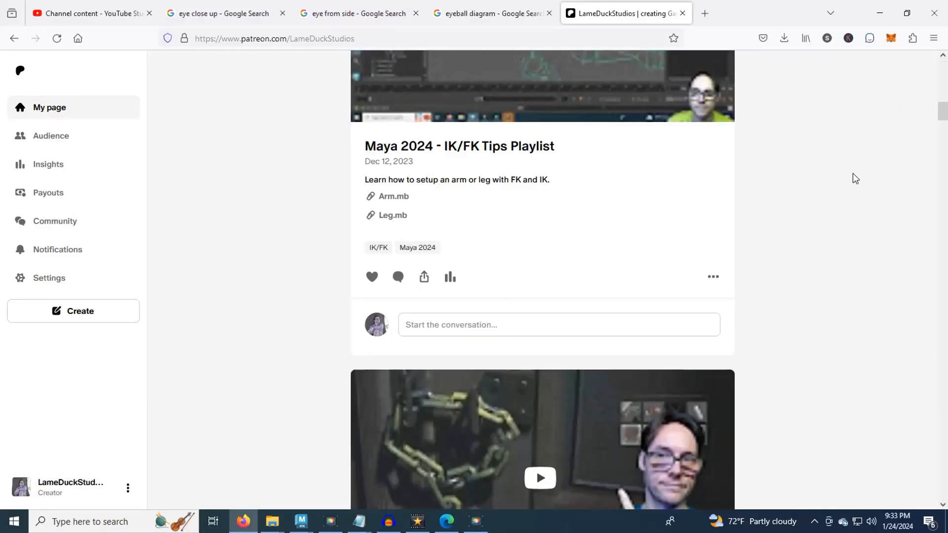
scroll(853, 174, down, 12)
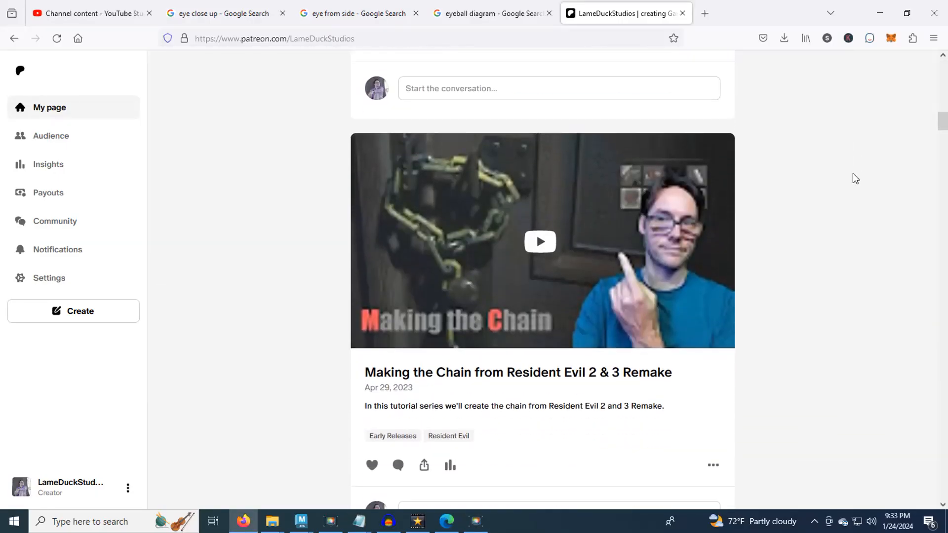
scroll(856, 179, down, 15)
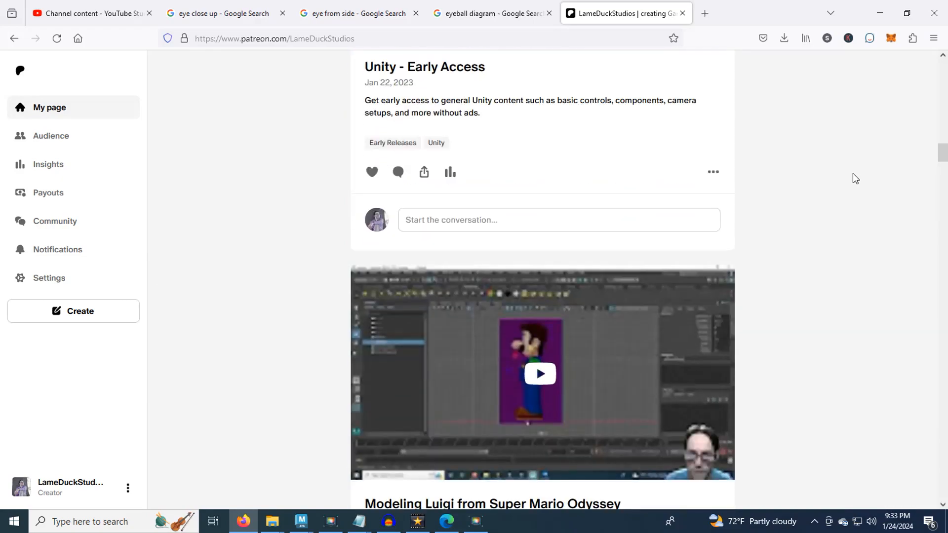
scroll(856, 178, down, 14)
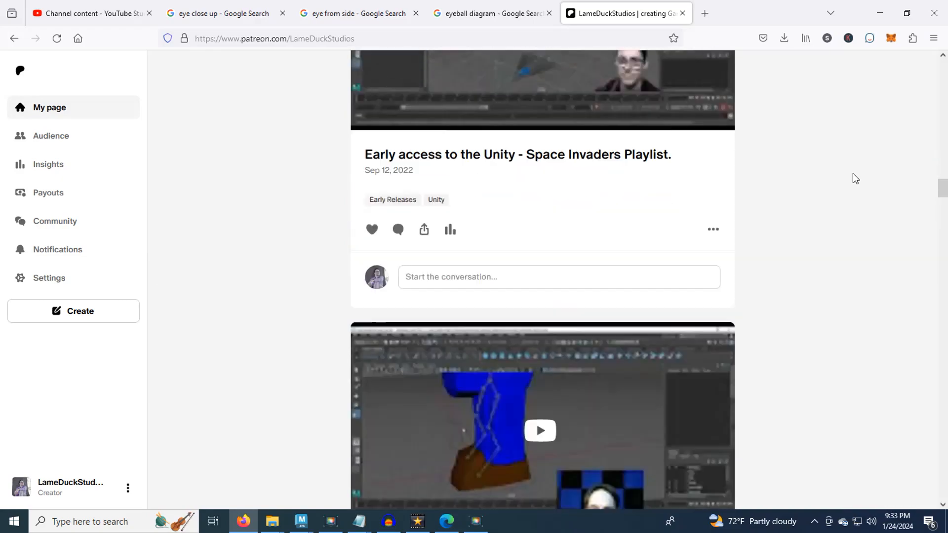
scroll(855, 178, down, 8)
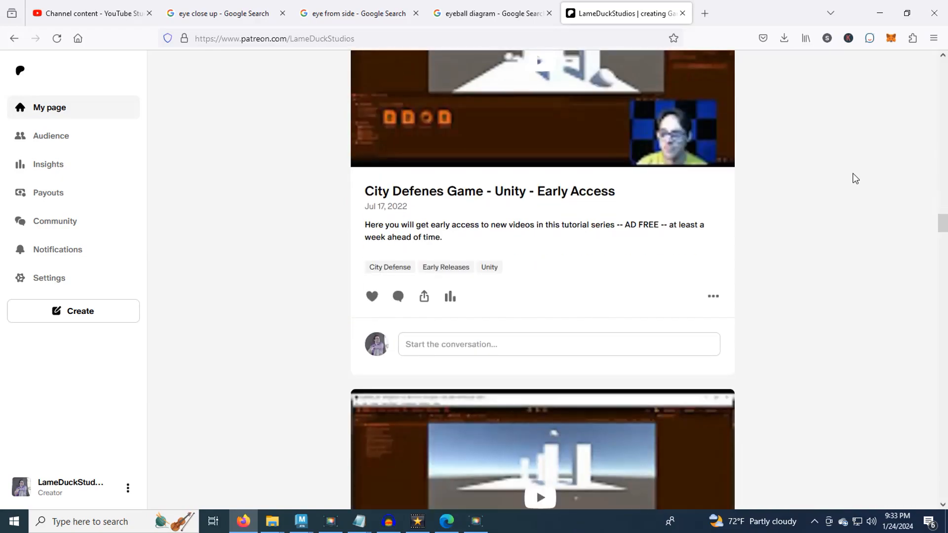